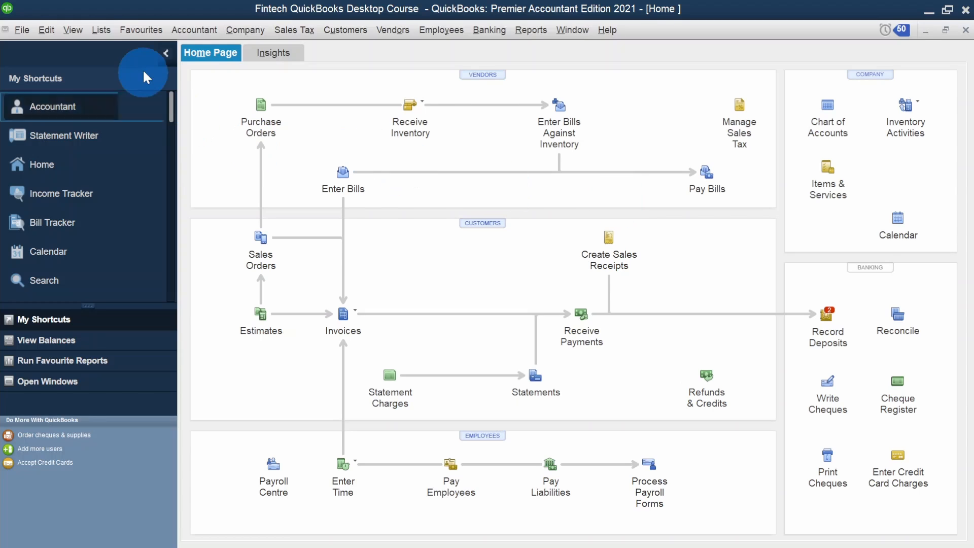
Step: Open the Chart of Accounts with a narrower Name column and inactive accounts excluded from the list
{"action": "left_click", "coordinate": [96, 32]}
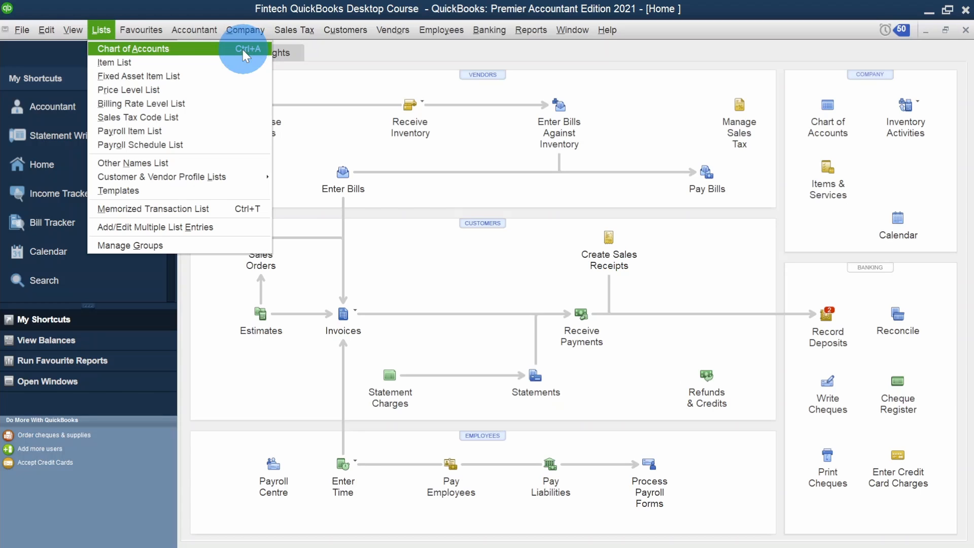
{"action": "left_click", "coordinate": [207, 53]}
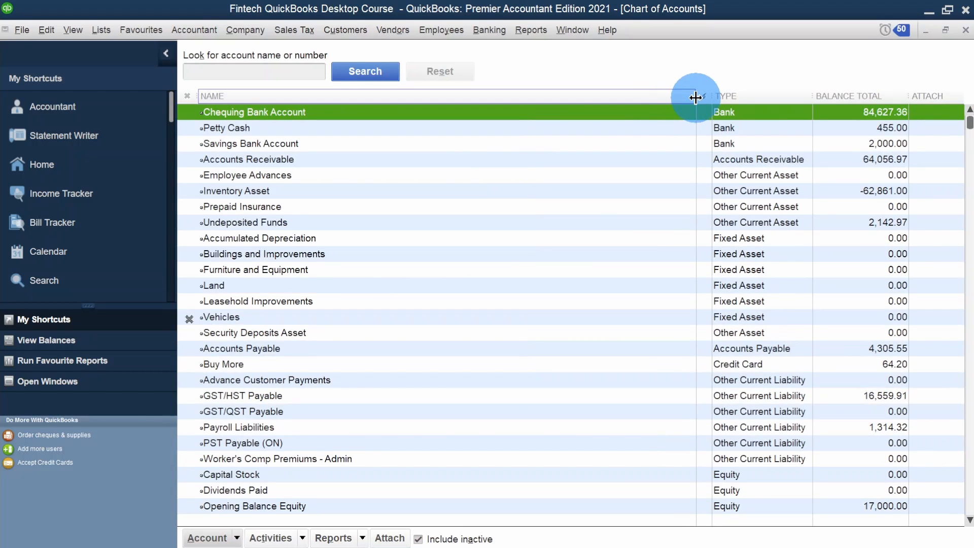
{"action": "left_click_drag", "start_coordinate": [696, 98], "coordinate": [503, 121]}
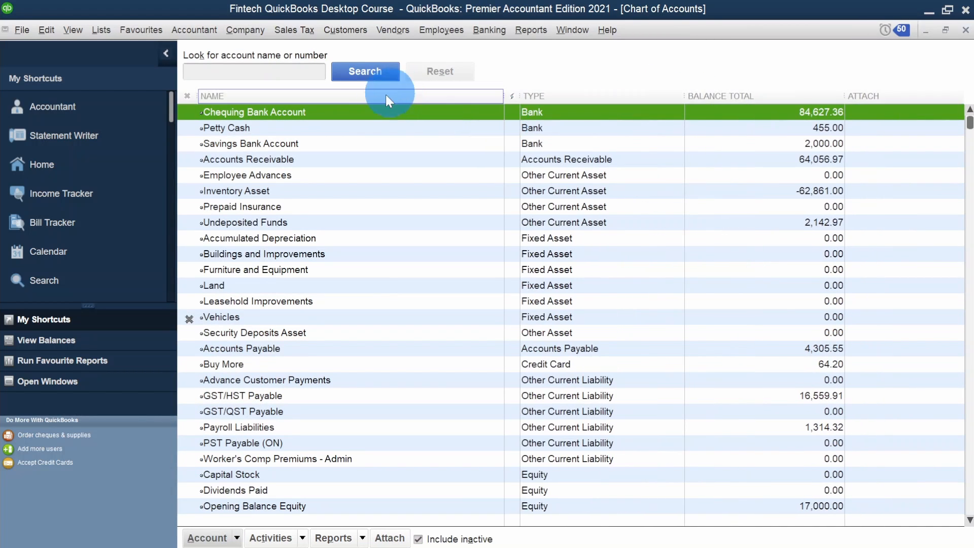
{"action": "left_click", "coordinate": [423, 539]}
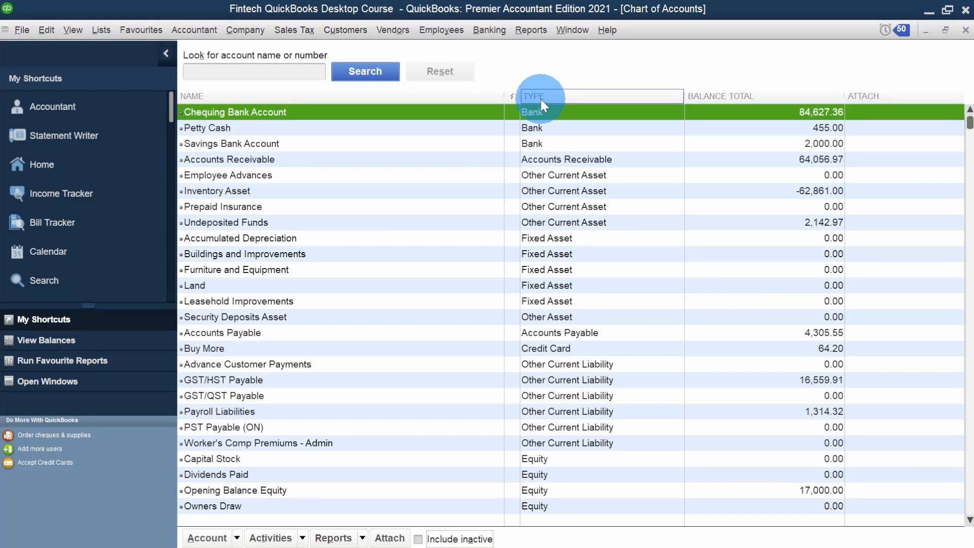
Step: Examine the account types in the chart of accounts, from bank and asset accounts through to expenses
{"action": "left_click", "coordinate": [554, 196]}
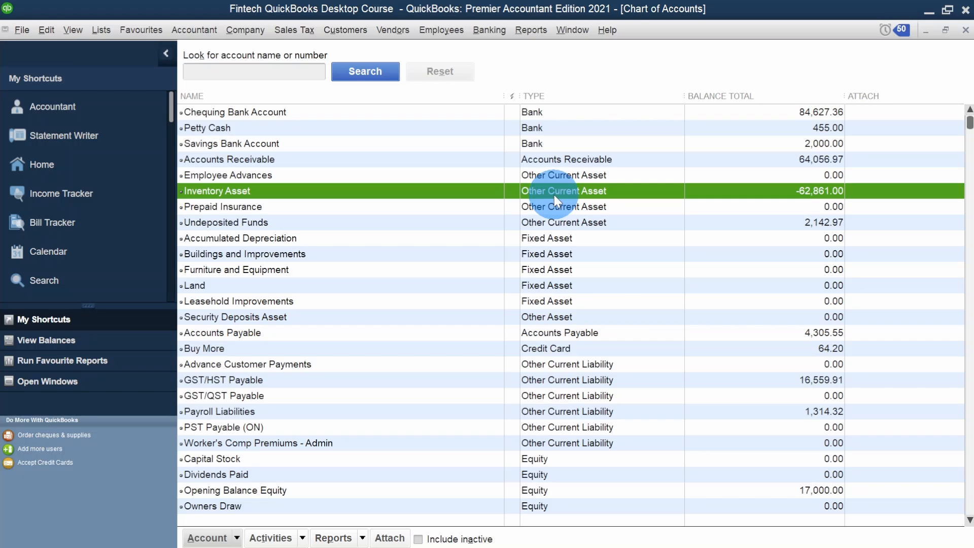
{"action": "left_click", "coordinate": [550, 255]}
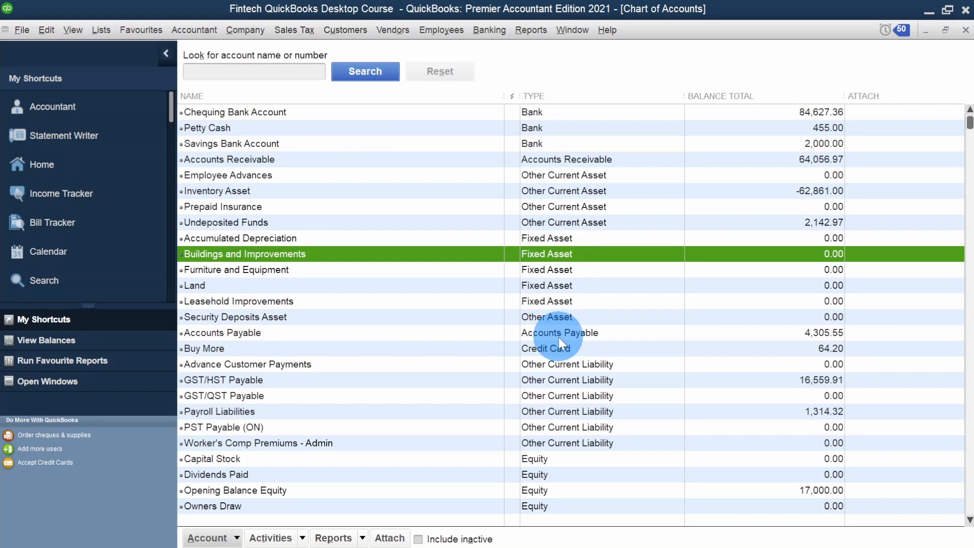
{"action": "scroll", "coordinate": [564, 405], "scroll_direction": "down", "scroll_amount": 5}
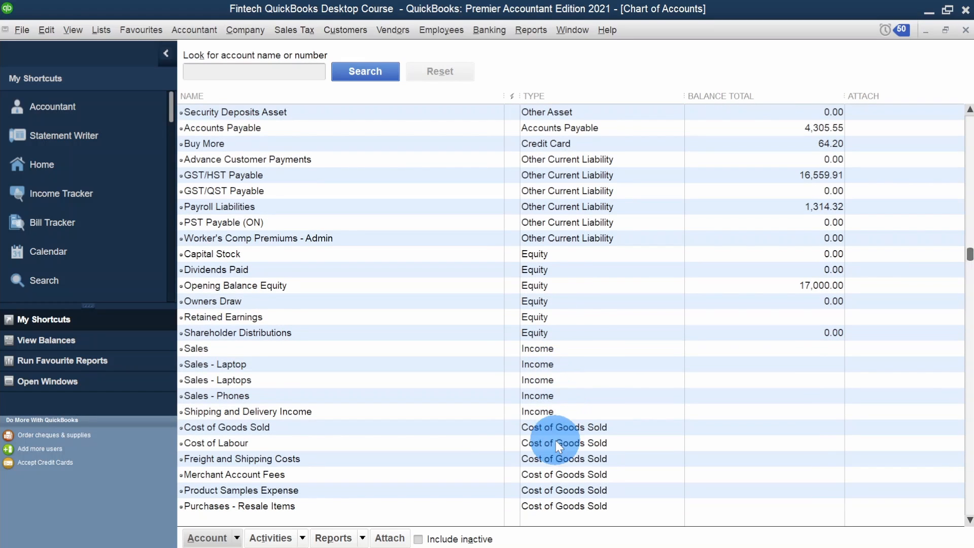
{"action": "scroll", "coordinate": [556, 441], "scroll_direction": "down", "scroll_amount": 7}
{"action": "scroll", "coordinate": [547, 331], "scroll_direction": "up", "scroll_amount": 8}
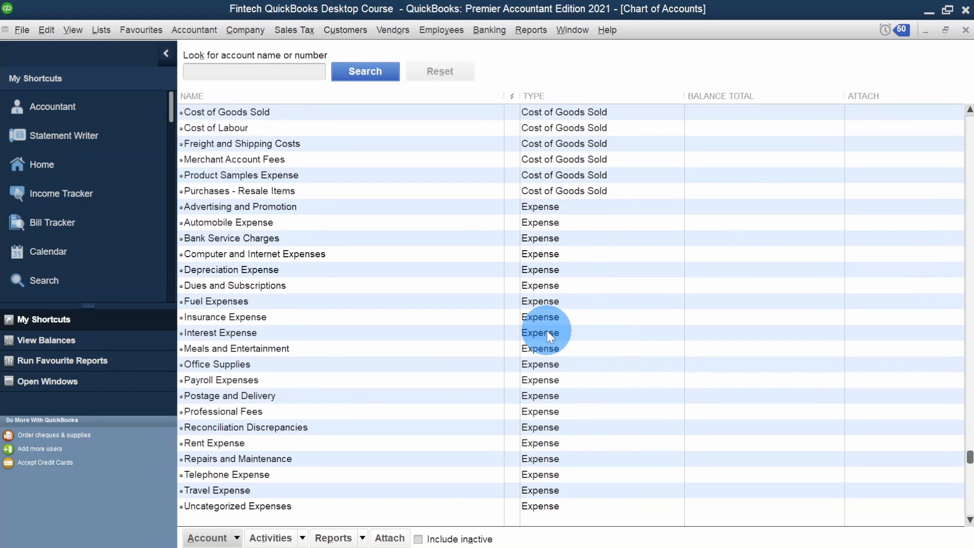
{"action": "scroll", "coordinate": [547, 331], "scroll_direction": "up", "scroll_amount": 4}
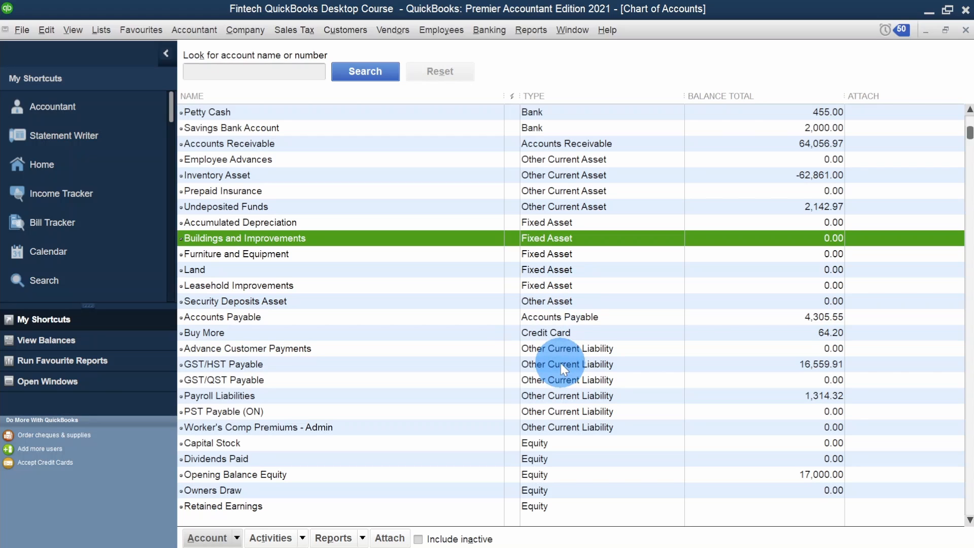
{"action": "scroll", "coordinate": [561, 363], "scroll_direction": "down", "scroll_amount": 7}
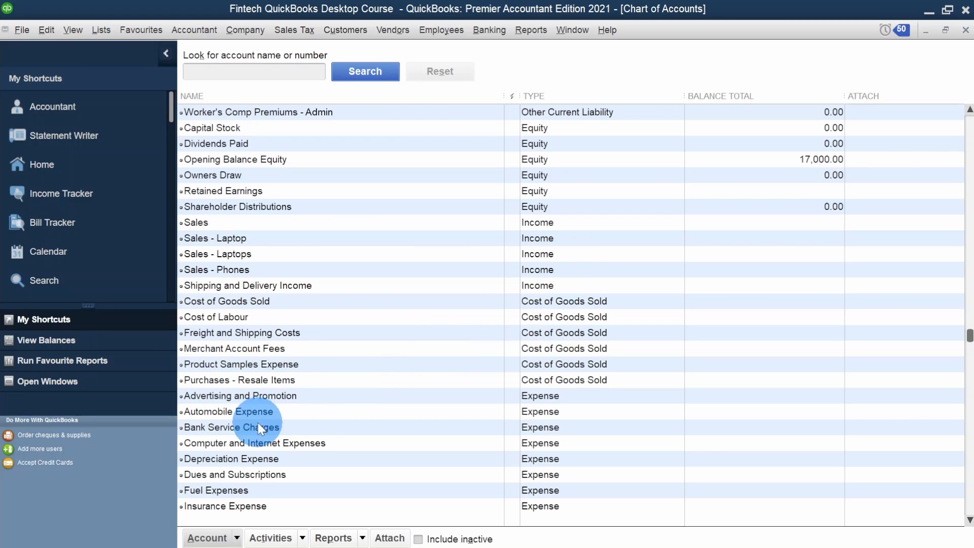
Step: Start a new account and review the descriptions of the Income, Expense, Fixed Asset, Bank, Loan, Credit Card and Equity types
{"action": "left_click", "coordinate": [218, 539]}
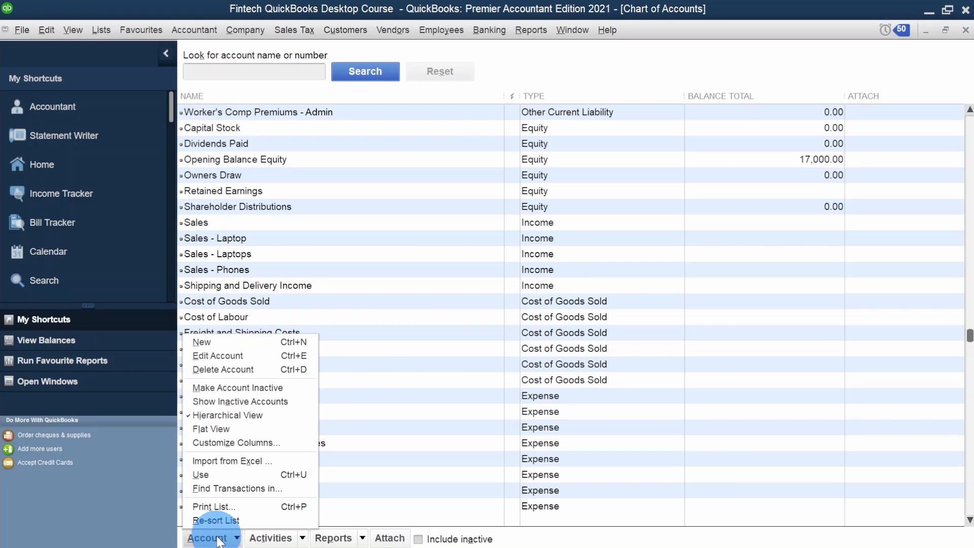
{"action": "left_click", "coordinate": [270, 343]}
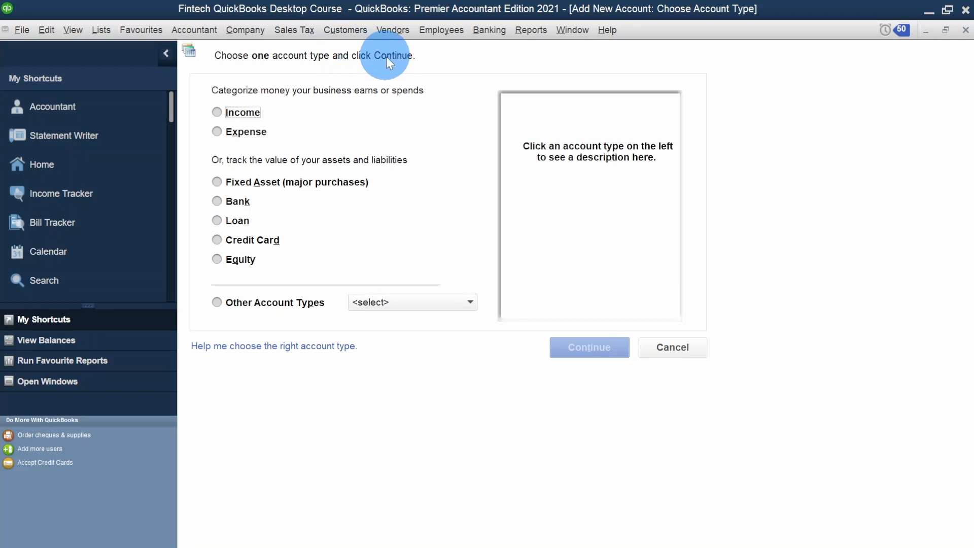
{"action": "left_click", "coordinate": [257, 114]}
{"action": "left_click", "coordinate": [252, 136]}
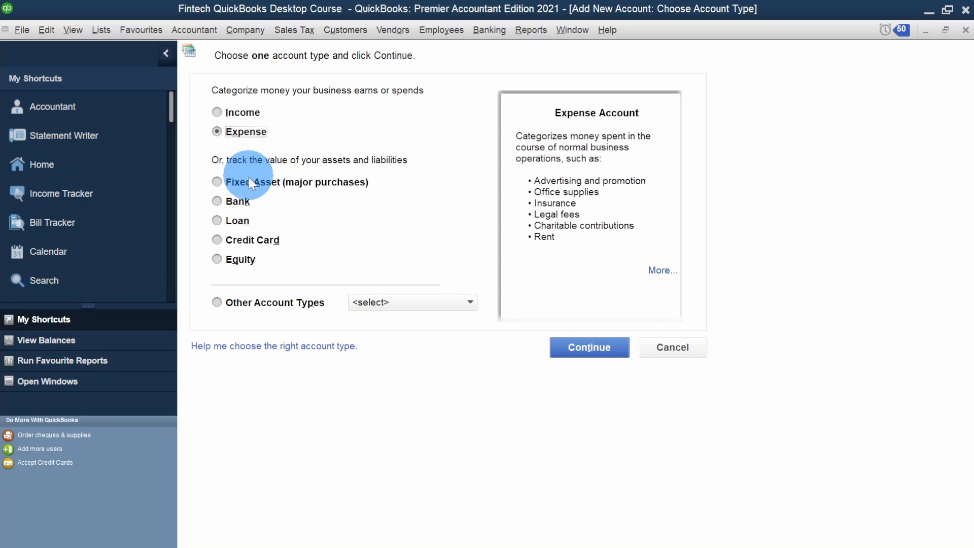
{"action": "left_click", "coordinate": [255, 184]}
{"action": "left_click", "coordinate": [238, 201]}
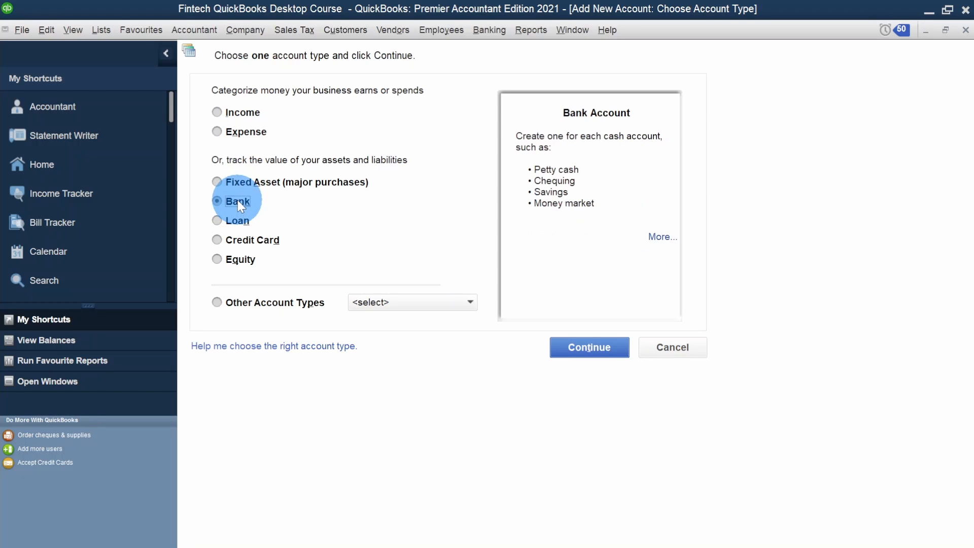
{"action": "left_click", "coordinate": [244, 222]}
{"action": "left_click", "coordinate": [254, 241]}
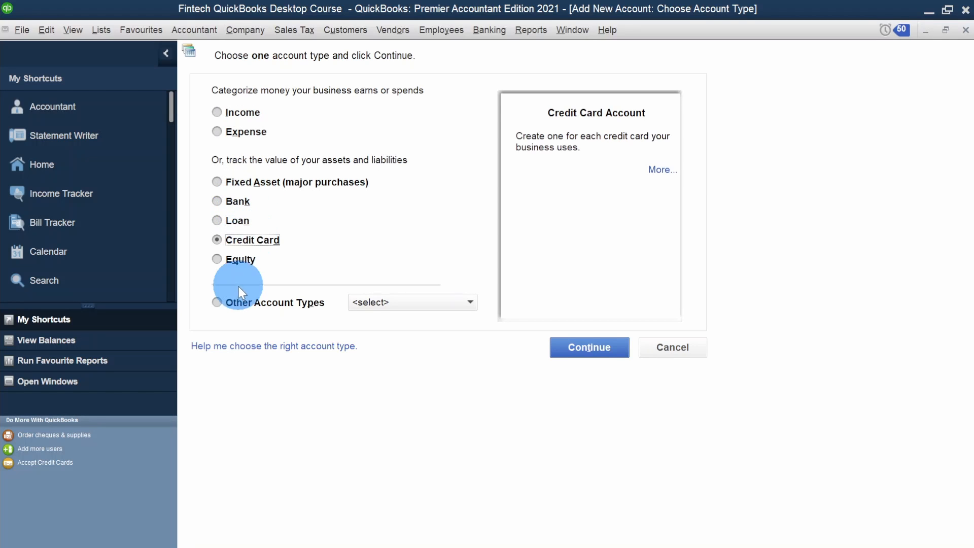
{"action": "left_click", "coordinate": [233, 260]}
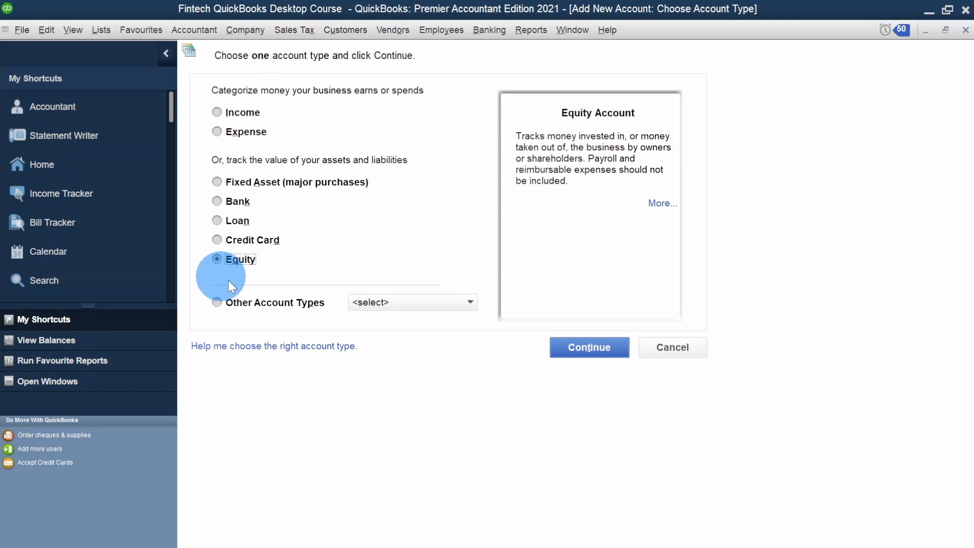
Step: Look through the other account types, from Other Current Asset to Other Expense
{"action": "left_click", "coordinate": [377, 302]}
{"action": "key", "text": "Down"}
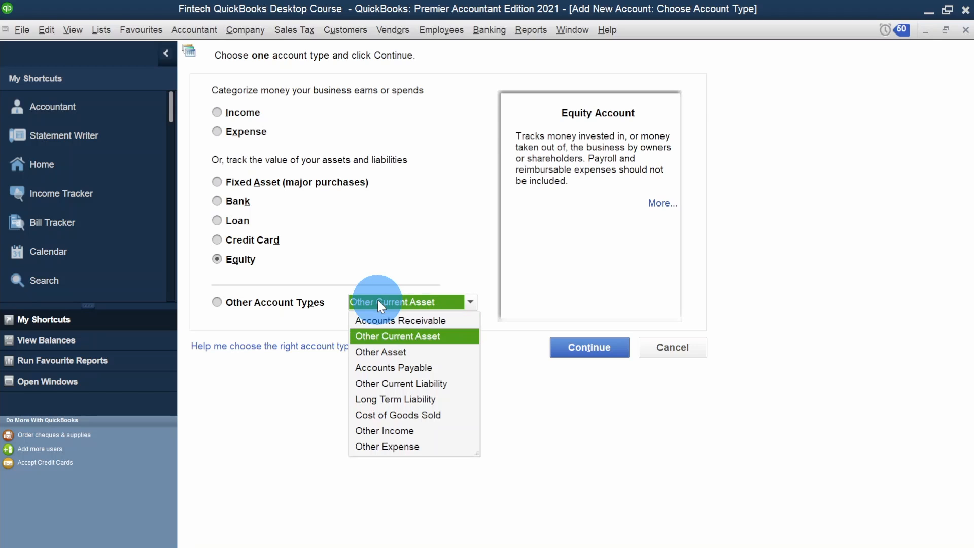
{"action": "key", "text": "Down"}
{"action": "key", "text": "Down"}
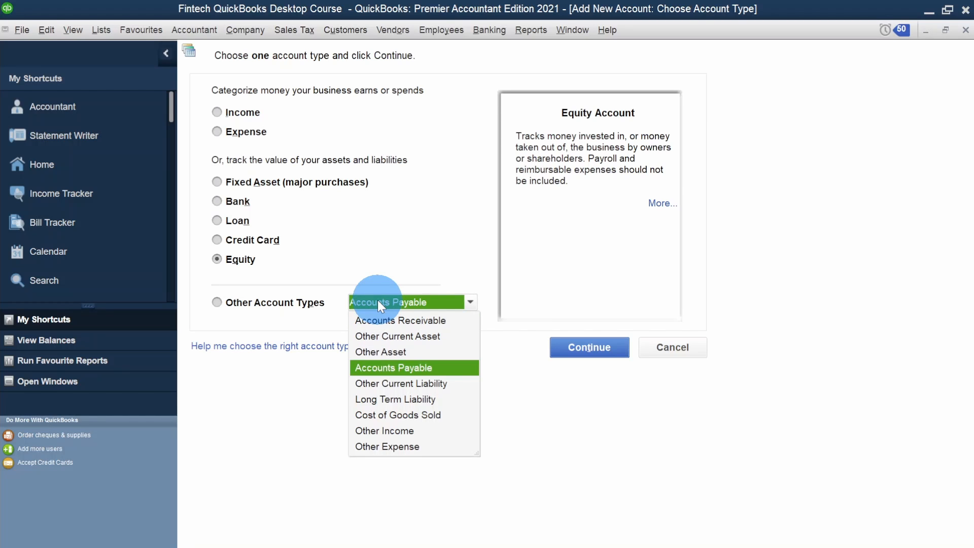
{"action": "key", "text": "Down"}
{"action": "key", "text": "Down"}
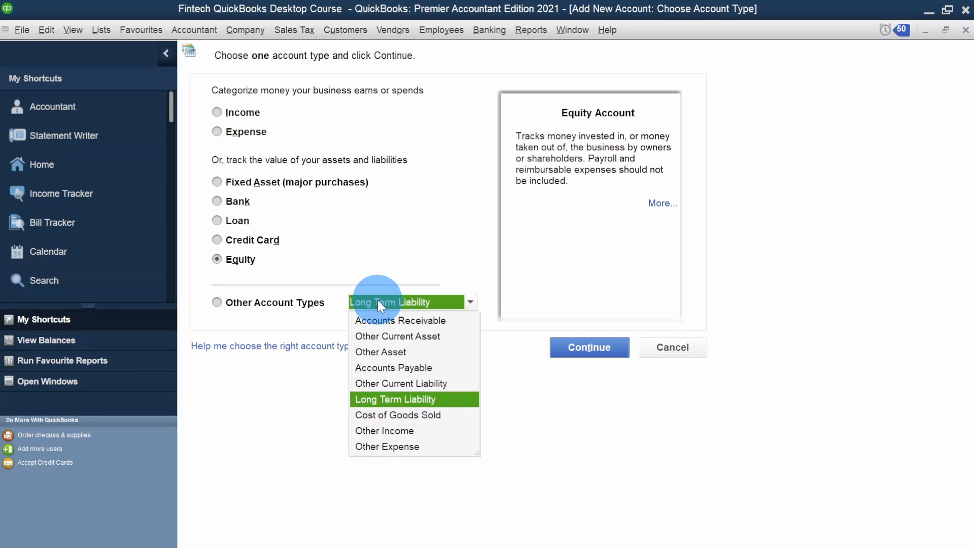
{"action": "key", "text": "Down"}
{"action": "key", "text": "Down"}
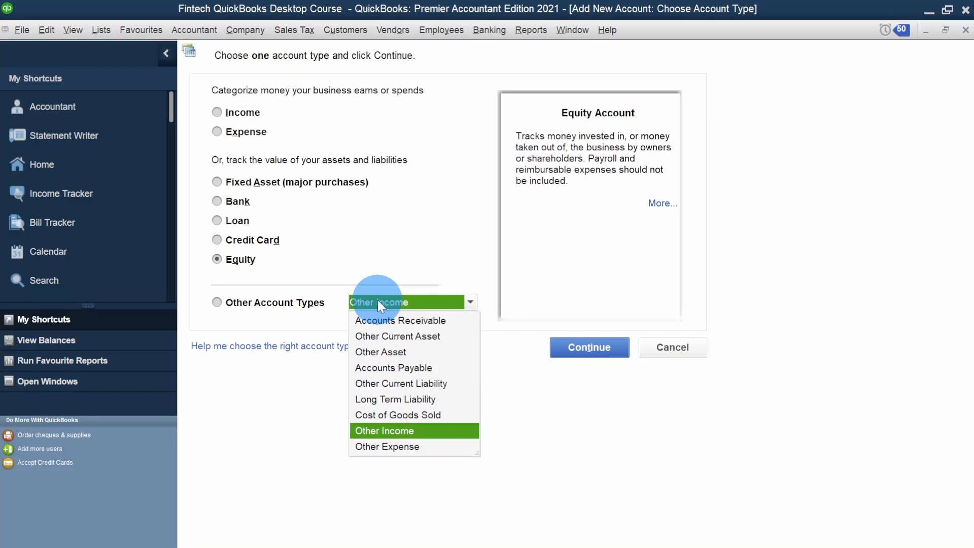
{"action": "key", "text": "Down"}
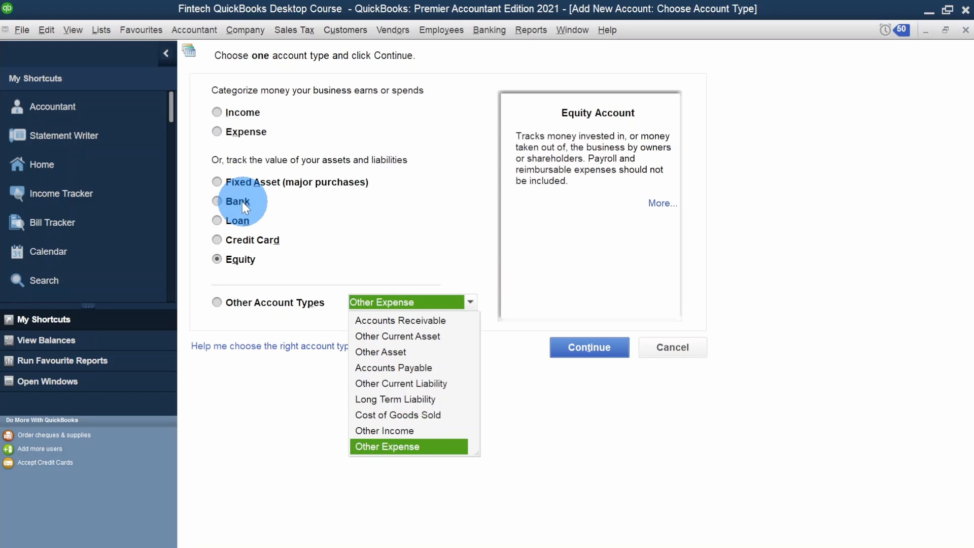
{"action": "key", "text": "Return"}
Step: Choose Bank as the new account's type, continue to its details and keep Bank selected there
{"action": "left_click", "coordinate": [218, 201]}
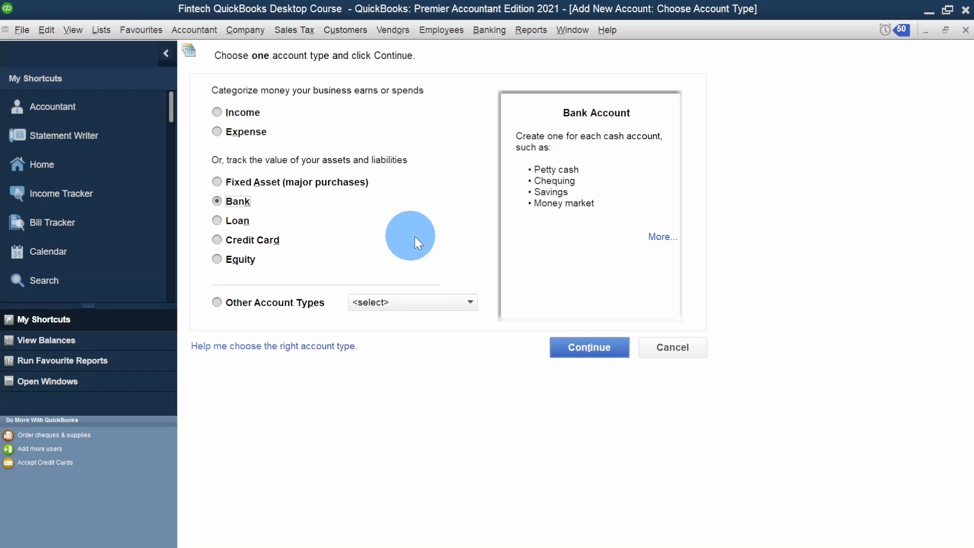
{"action": "left_click", "coordinate": [595, 347]}
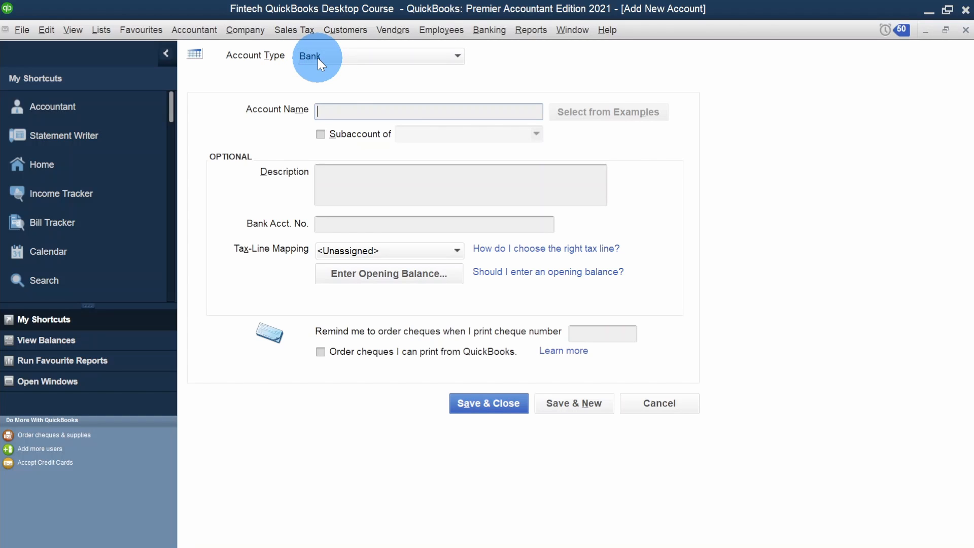
{"action": "left_click", "coordinate": [368, 57]}
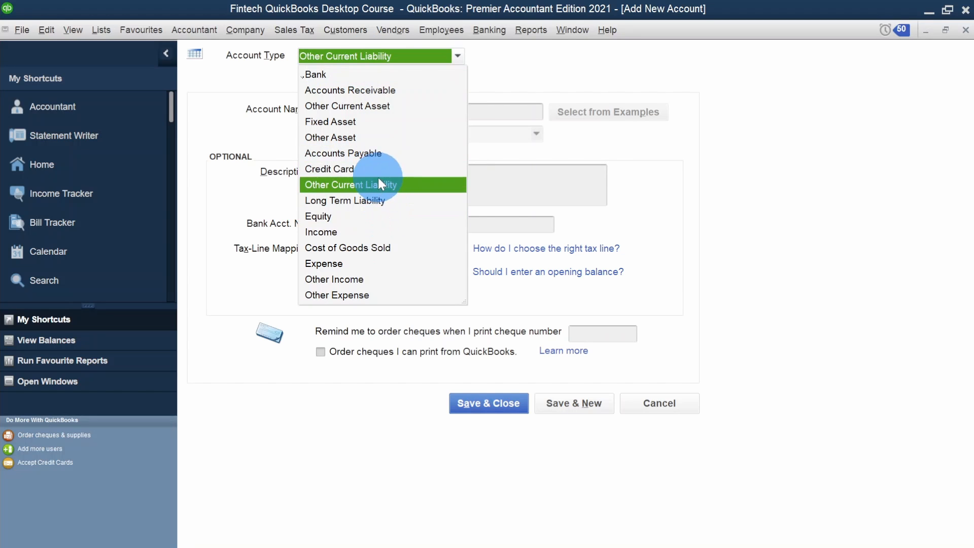
{"action": "left_click", "coordinate": [370, 77]}
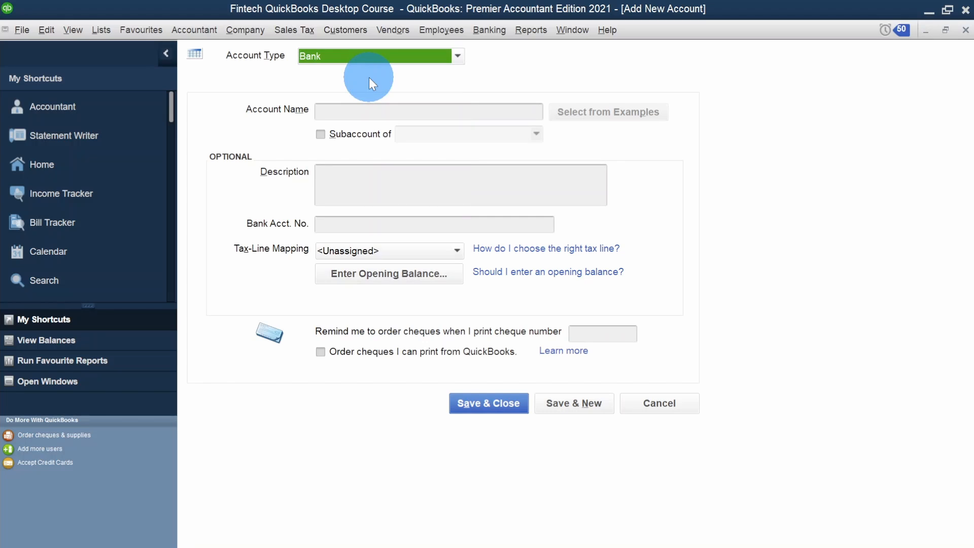
Step: Name the new bank account "Trust Bank Chequing Account"
{"action": "left_click", "coordinate": [385, 112]}
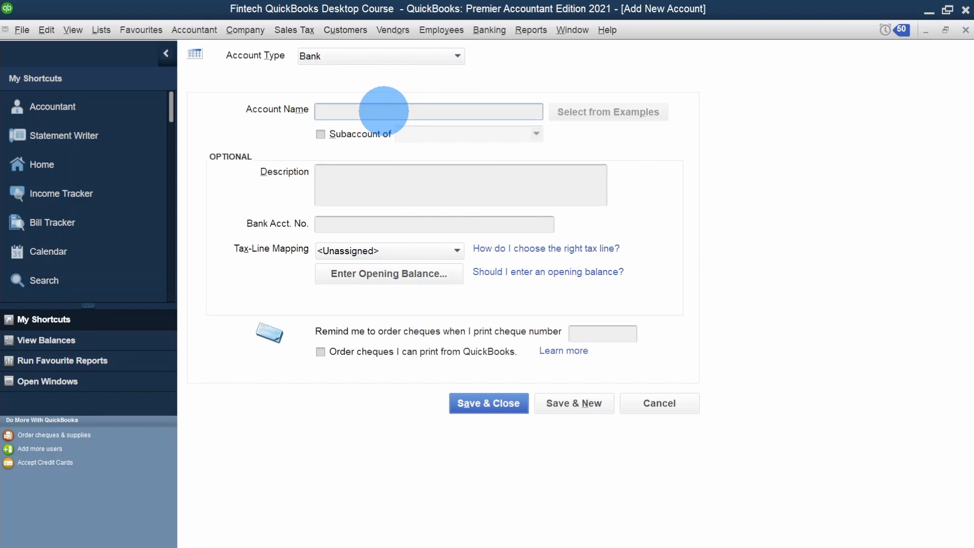
{"action": "type", "text": "A"}
{"action": "key", "text": "BackSpace"}
{"action": "type", "text": "Trust Bank Chequing Account"}
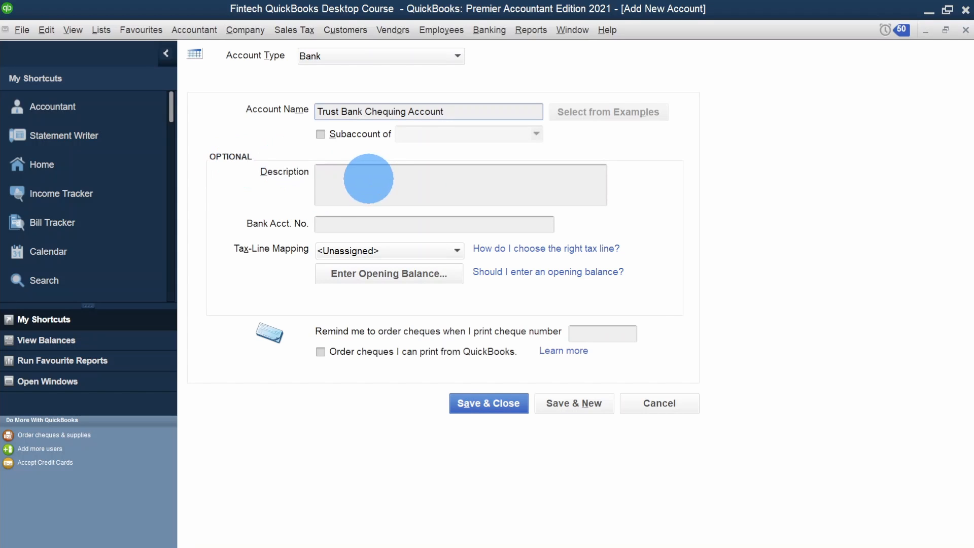
{"action": "left_click", "coordinate": [364, 182]}
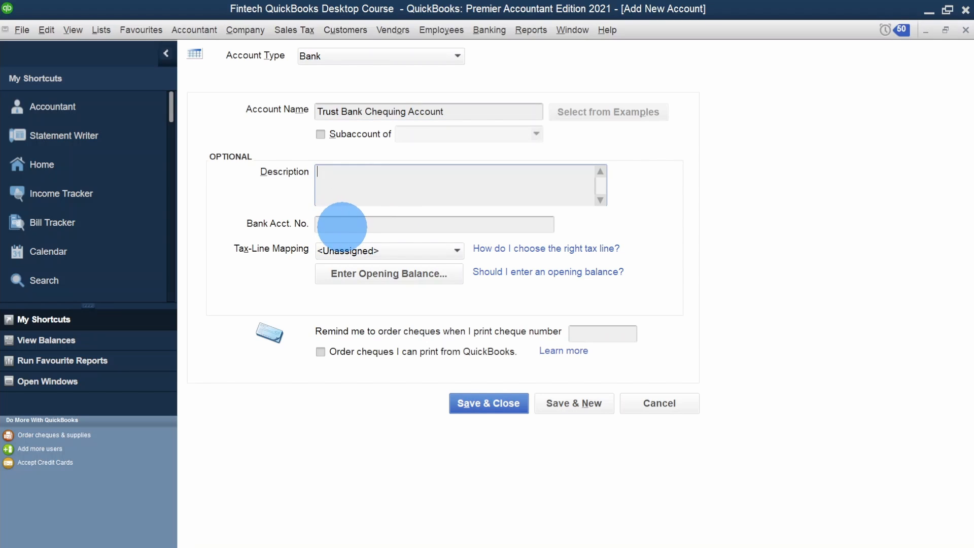
{"action": "left_click", "coordinate": [340, 226]}
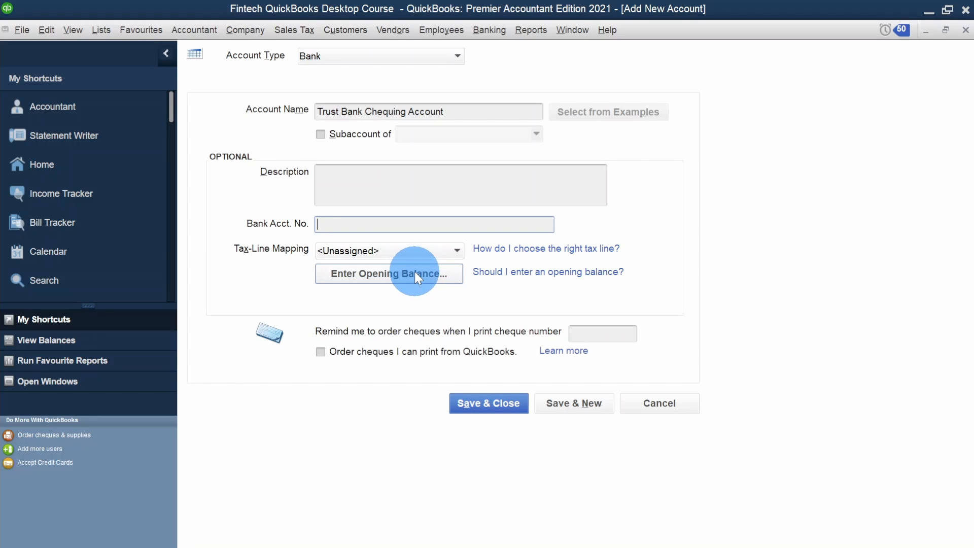
Step: Enter an opening balance for the account with a statement ending balance of 15,000.00 and ending date 2021-07-01
{"action": "left_click", "coordinate": [388, 274]}
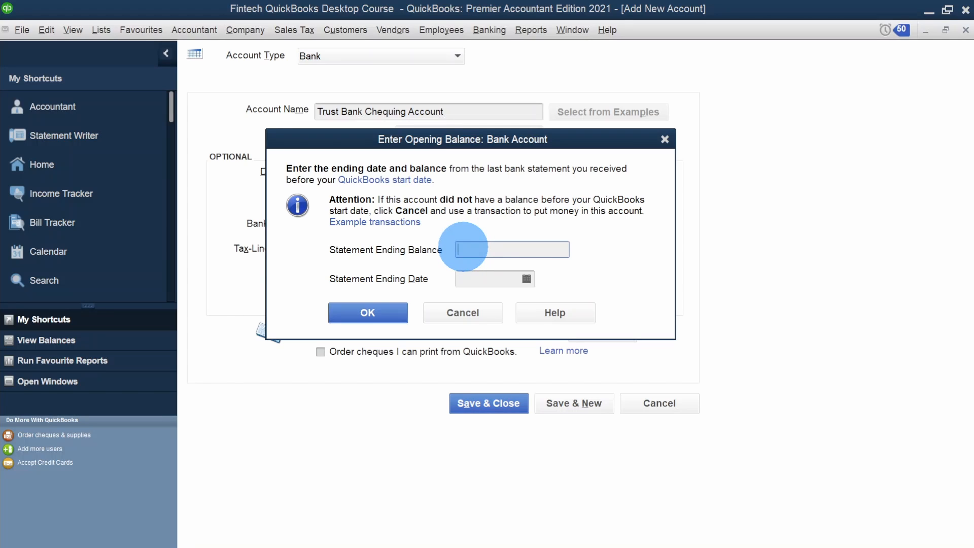
{"action": "type", "text": "15000"}
{"action": "left_click", "coordinate": [526, 279]}
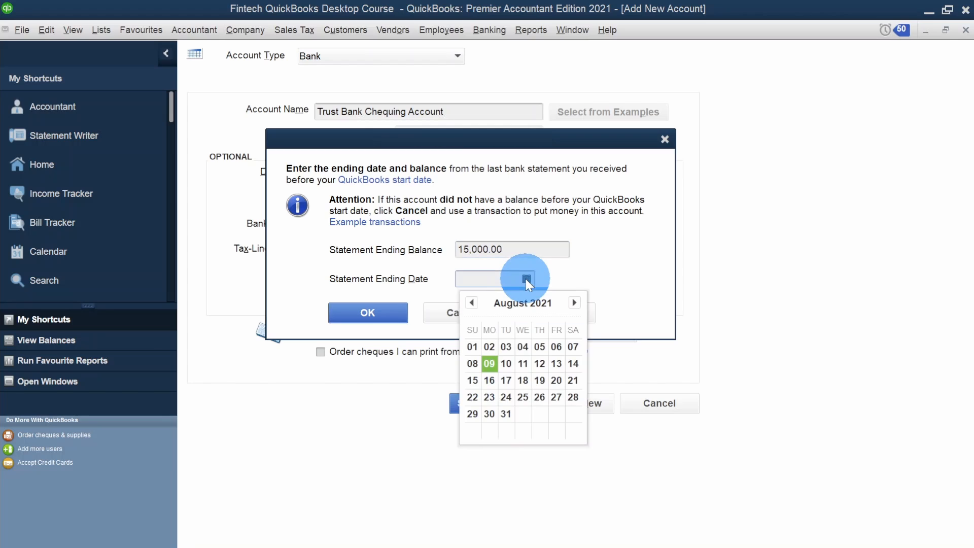
{"action": "left_click", "coordinate": [476, 303]}
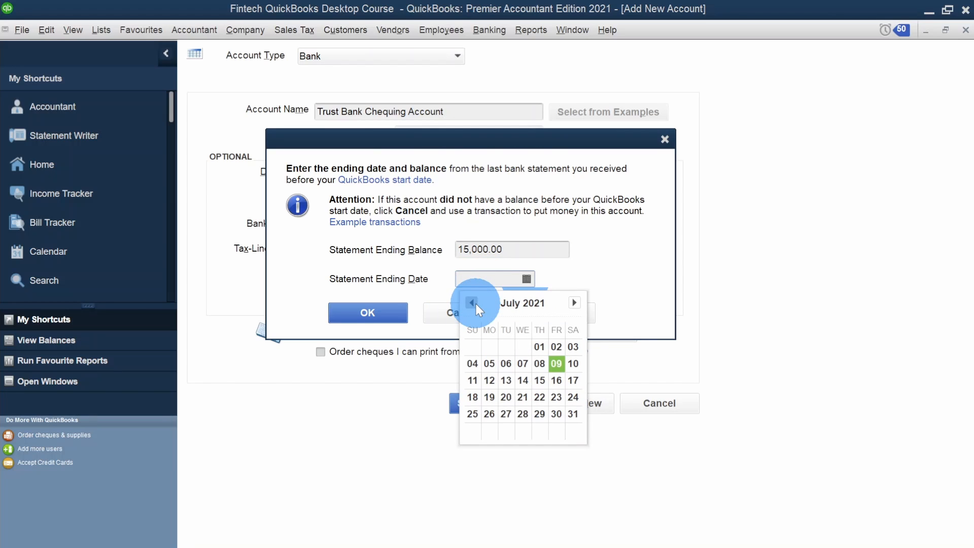
{"action": "left_click", "coordinate": [538, 347]}
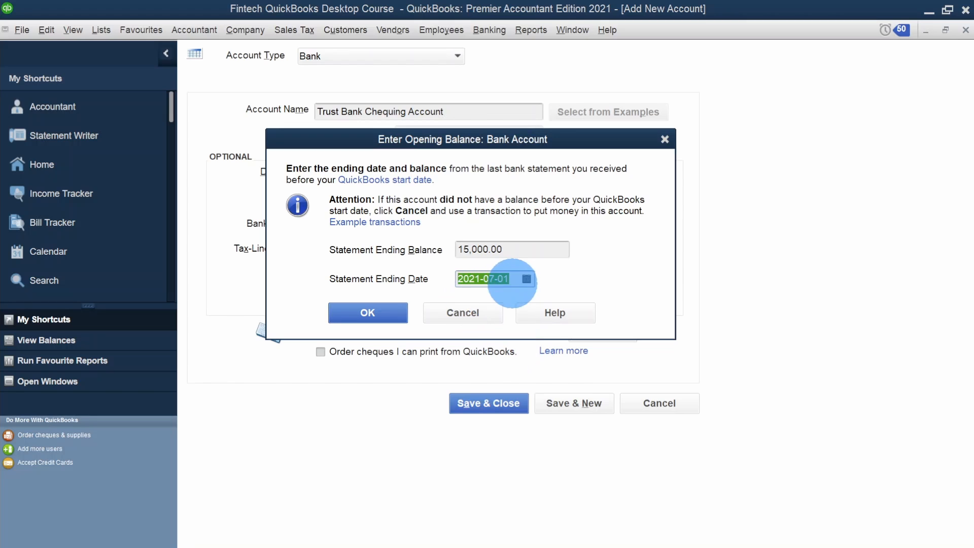
Step: Set the opening balance's statement ending date to 2021-06-30, then save the bank account and start another new account
{"action": "left_click", "coordinate": [526, 278]}
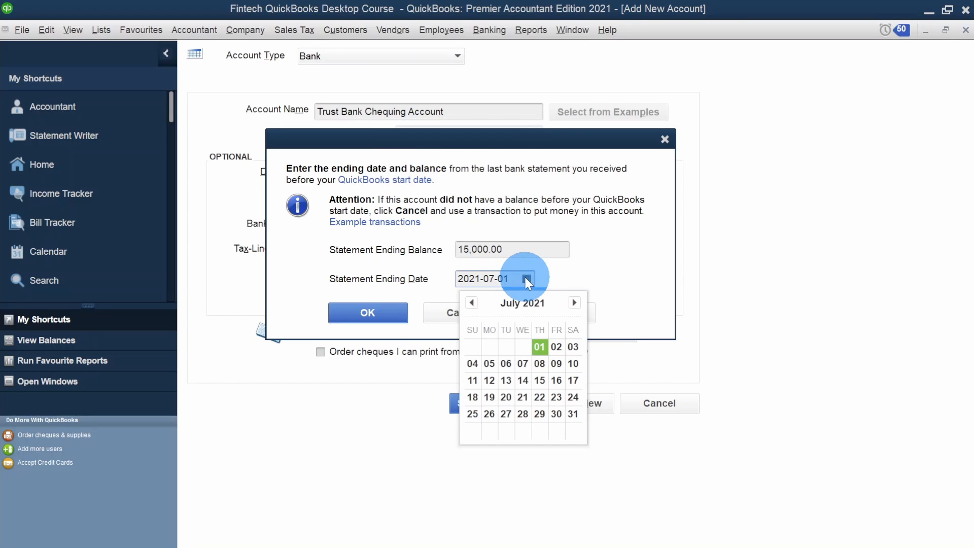
{"action": "left_click", "coordinate": [473, 304]}
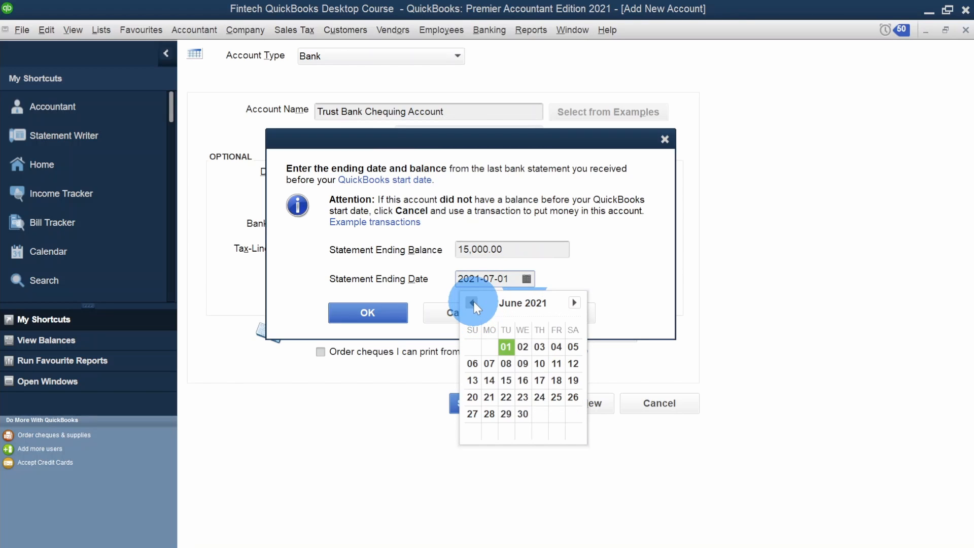
{"action": "left_click", "coordinate": [524, 414]}
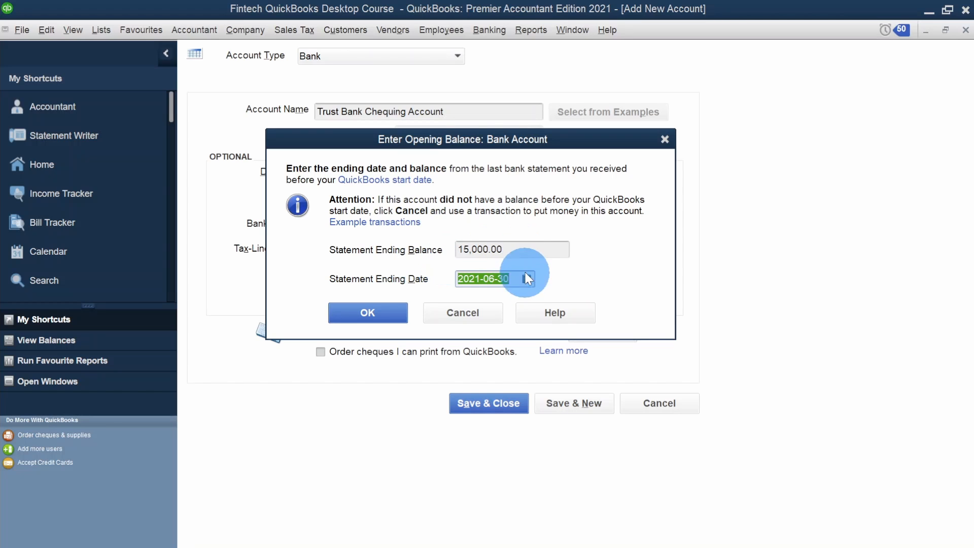
{"action": "left_click", "coordinate": [366, 315]}
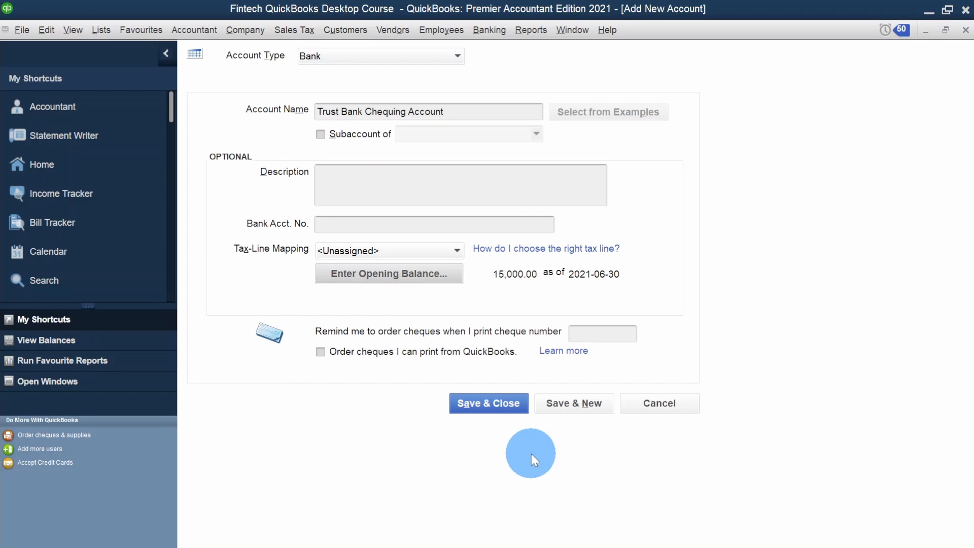
{"action": "left_click", "coordinate": [589, 403]}
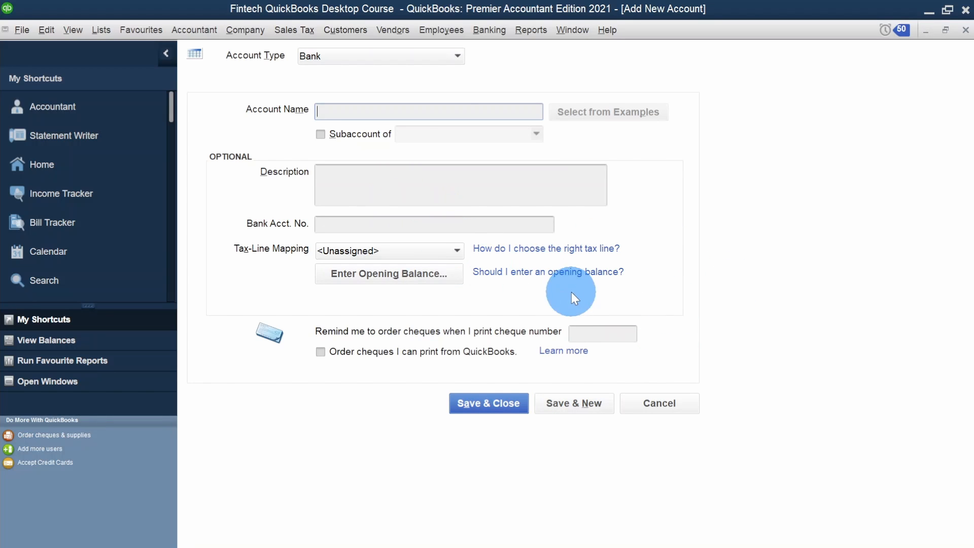
Step: Choose Expense as the new account's type and name the account "Gas Expense"
{"action": "left_click", "coordinate": [442, 59]}
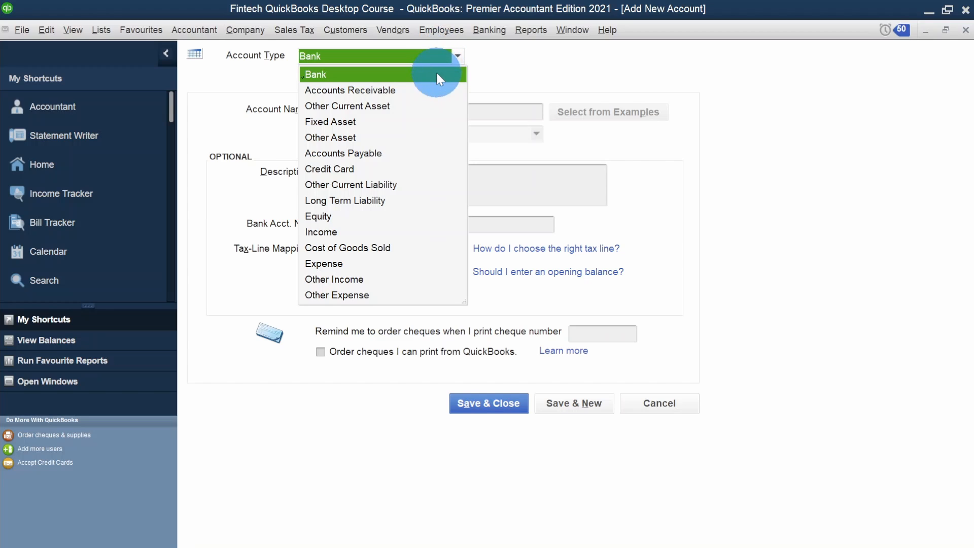
{"action": "left_click", "coordinate": [352, 263]}
{"action": "left_click", "coordinate": [353, 265]}
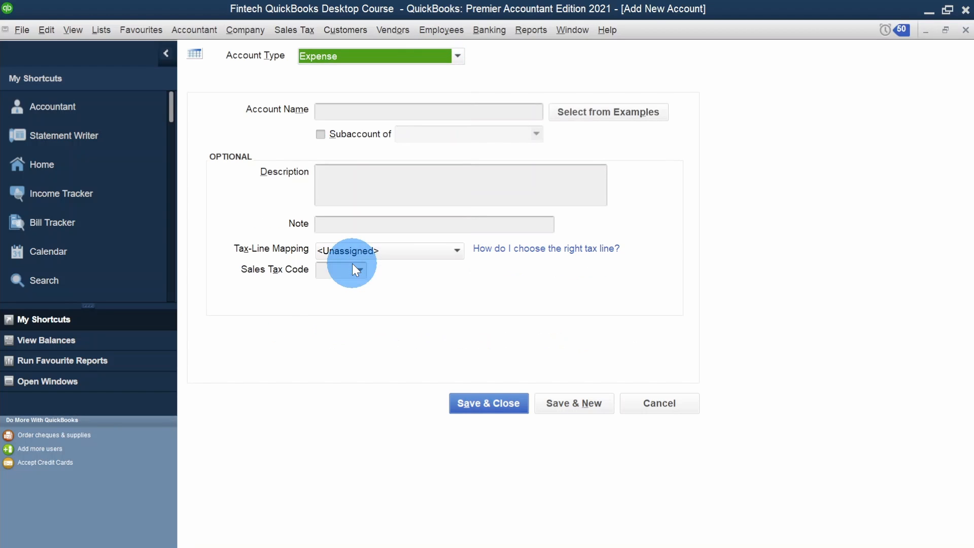
{"action": "left_click", "coordinate": [329, 110]}
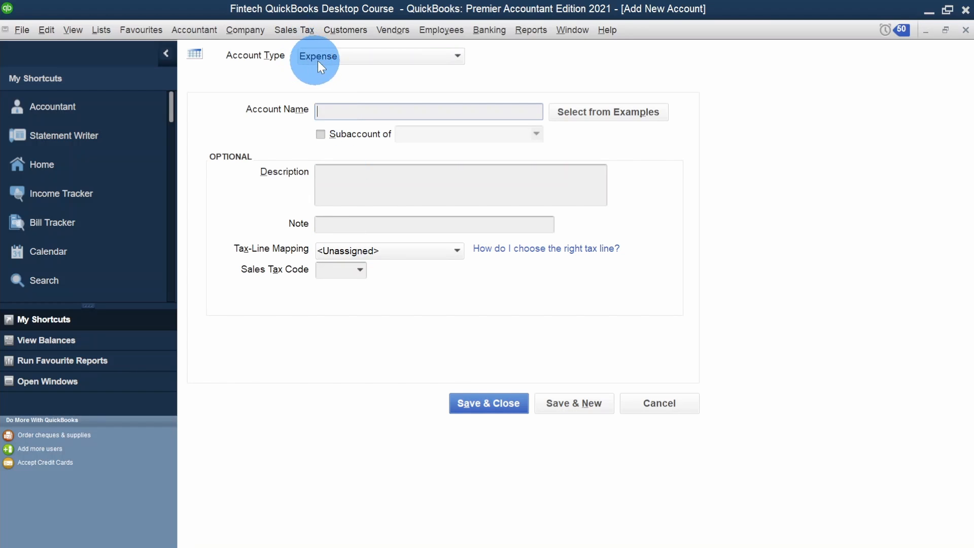
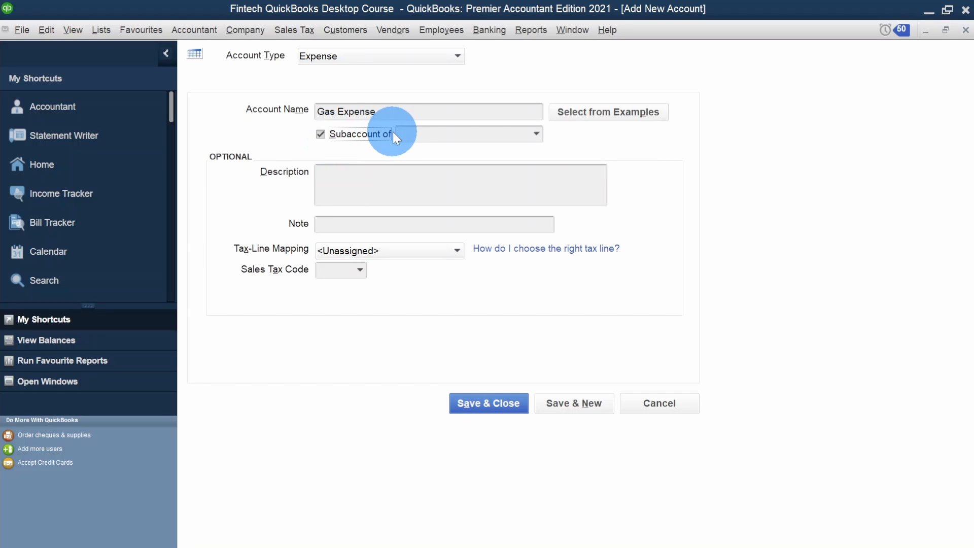
Step: Make the Gas Expense account a subaccount of Automobile Expense
{"action": "left_click", "coordinate": [410, 134]}
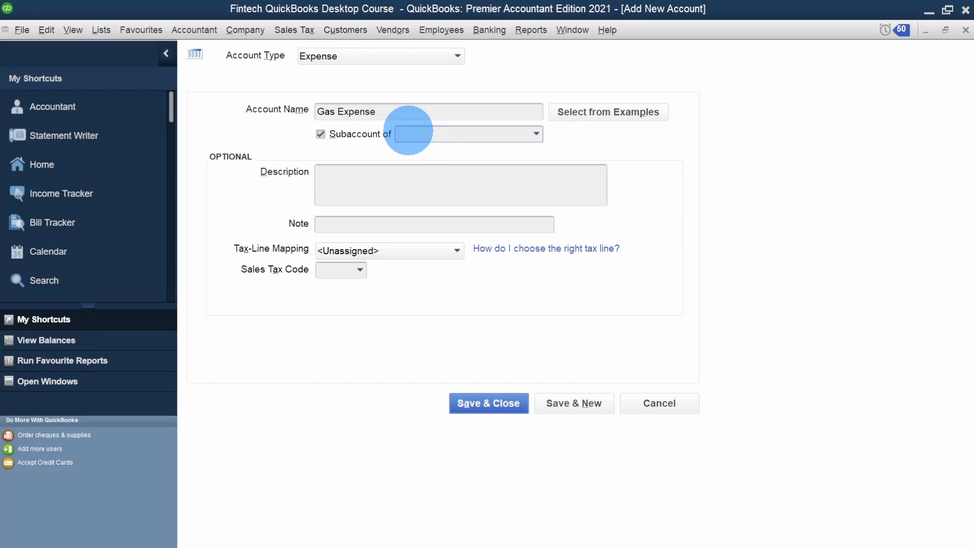
{"action": "type", "text": "Automobile Expense"}
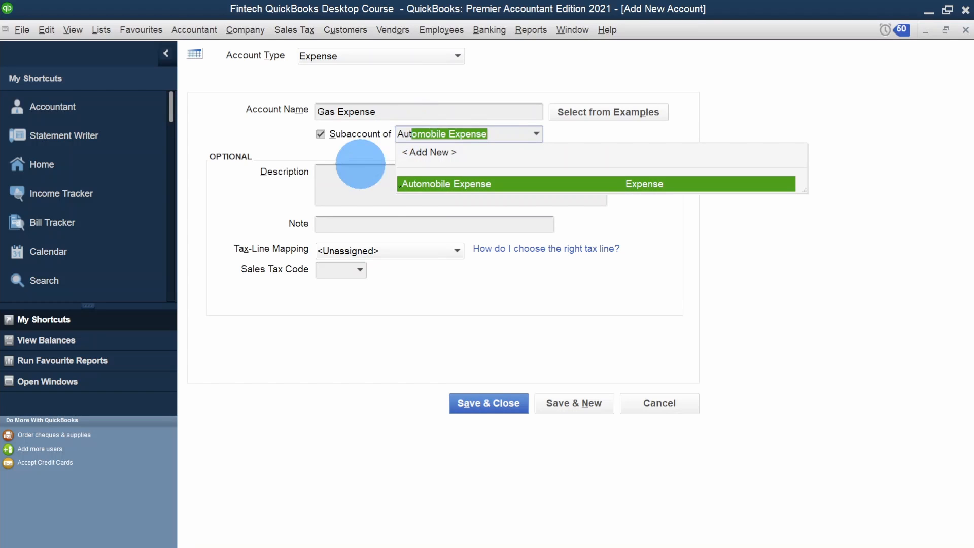
{"action": "left_click", "coordinate": [459, 184]}
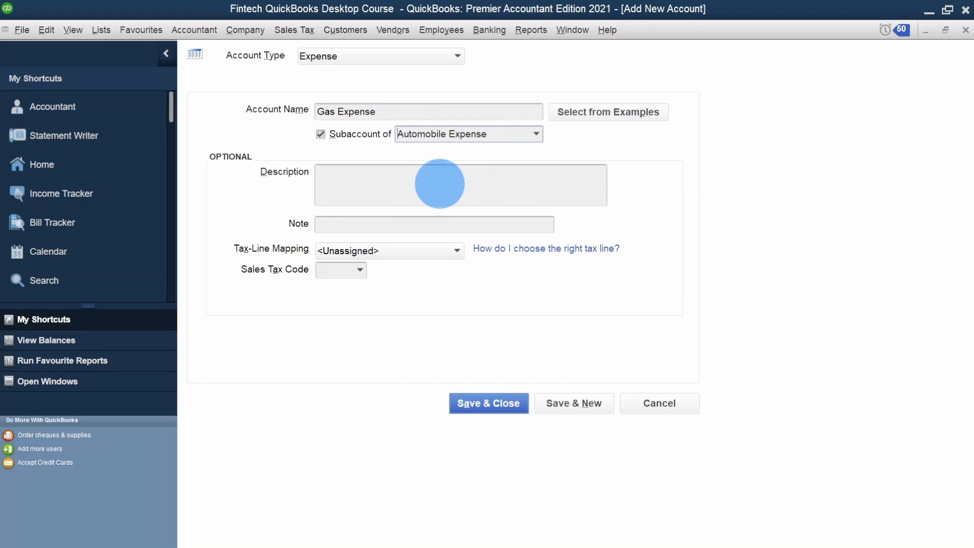
{"action": "left_click", "coordinate": [319, 135]}
{"action": "left_click", "coordinate": [348, 180]}
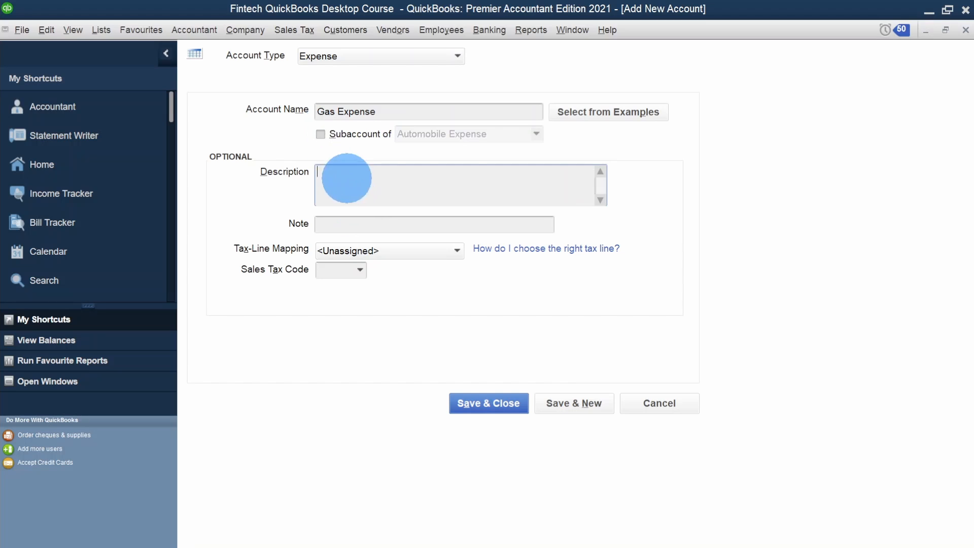
{"action": "left_click", "coordinate": [324, 135]}
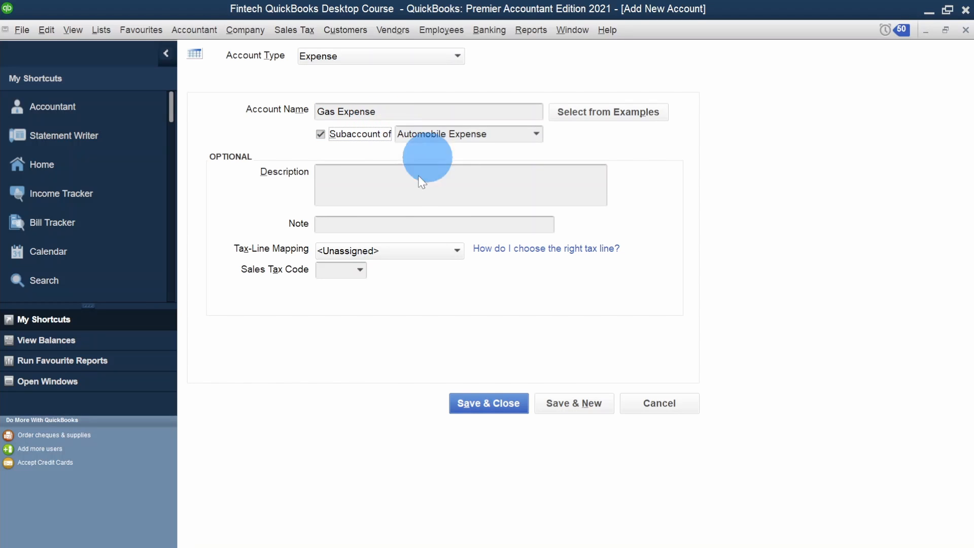
{"action": "left_click", "coordinate": [389, 173]}
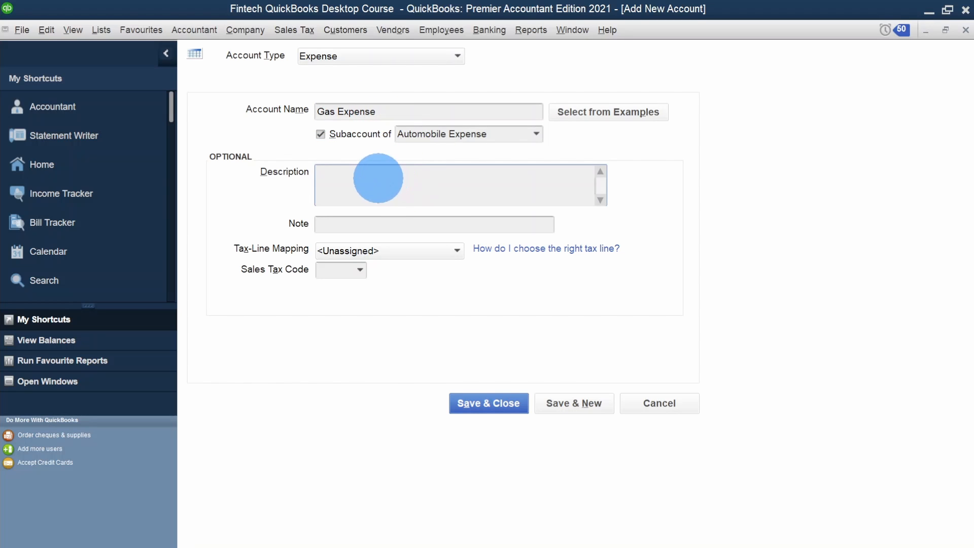
{"action": "left_click", "coordinate": [384, 224]}
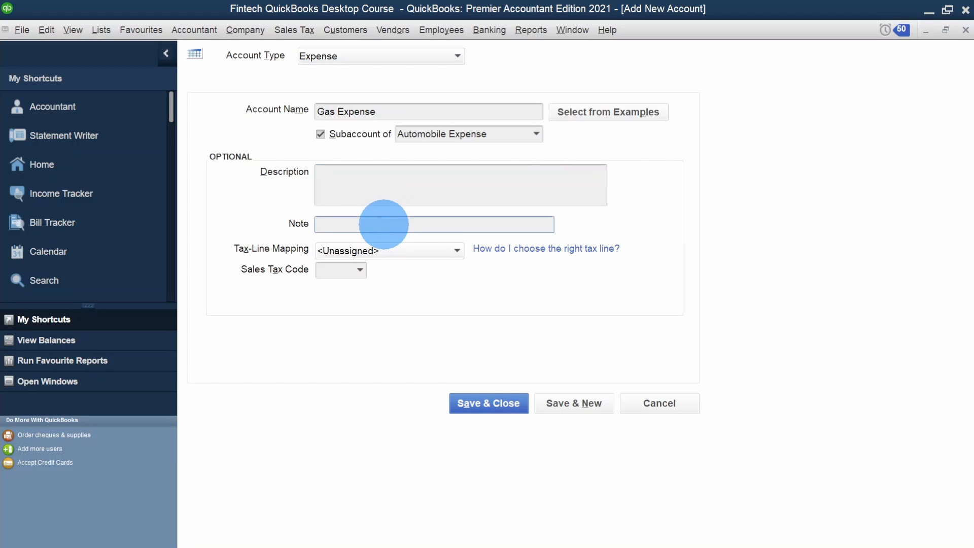
Step: Set the Gas Expense account's sales tax code to H, HST (ON) Only
{"action": "left_click", "coordinate": [360, 269]}
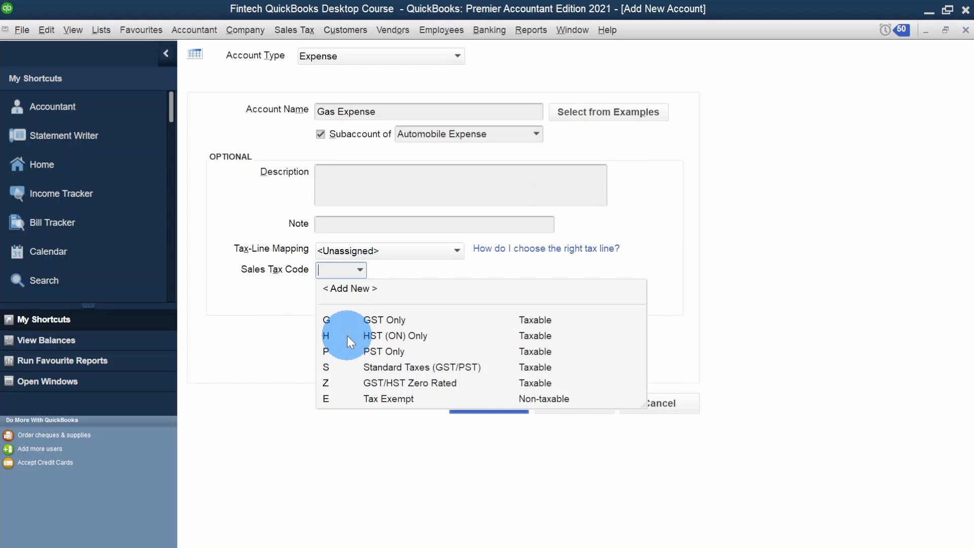
{"action": "type", "text": "H"}
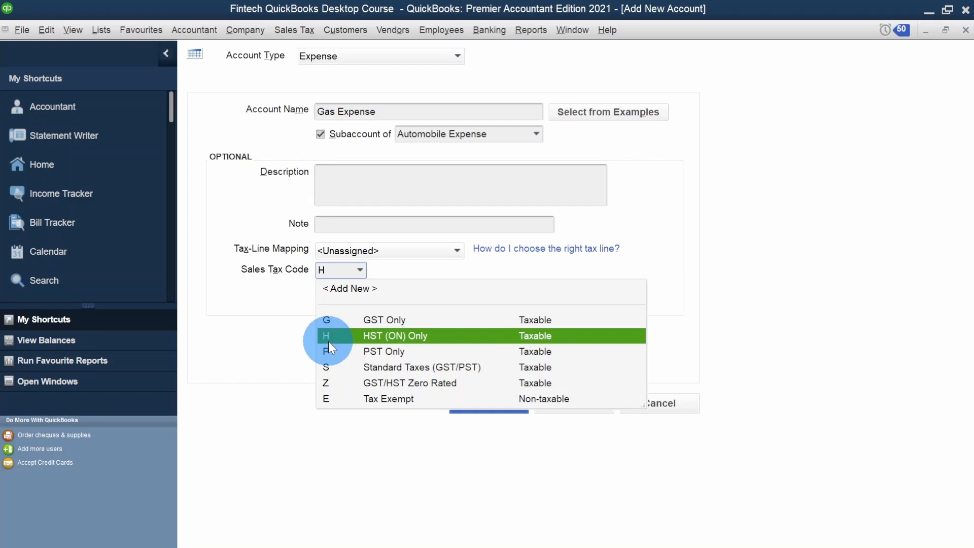
{"action": "left_click", "coordinate": [328, 336]}
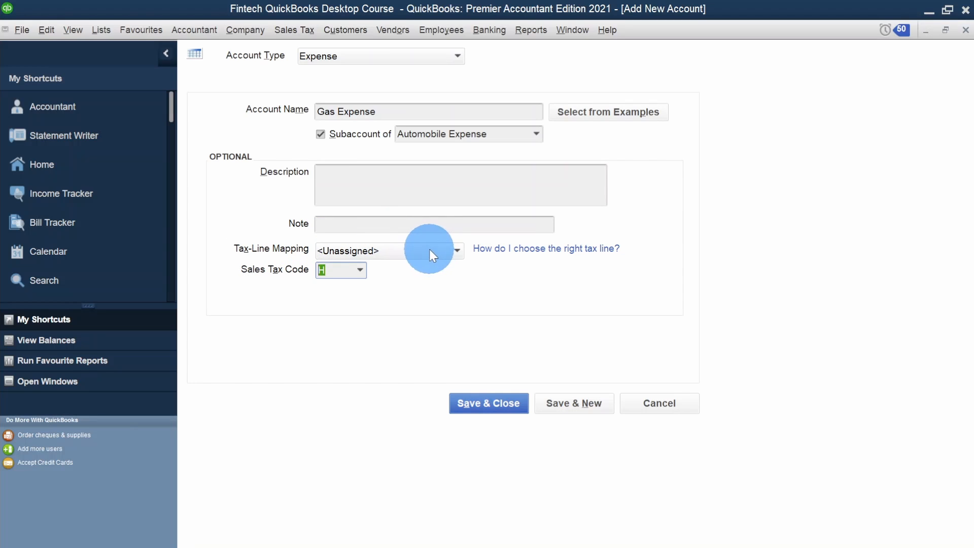
Step: Check the tax-line mapping choices but keep <Unassigned>, then save Gas Expense and start another new account
{"action": "left_click", "coordinate": [429, 226]}
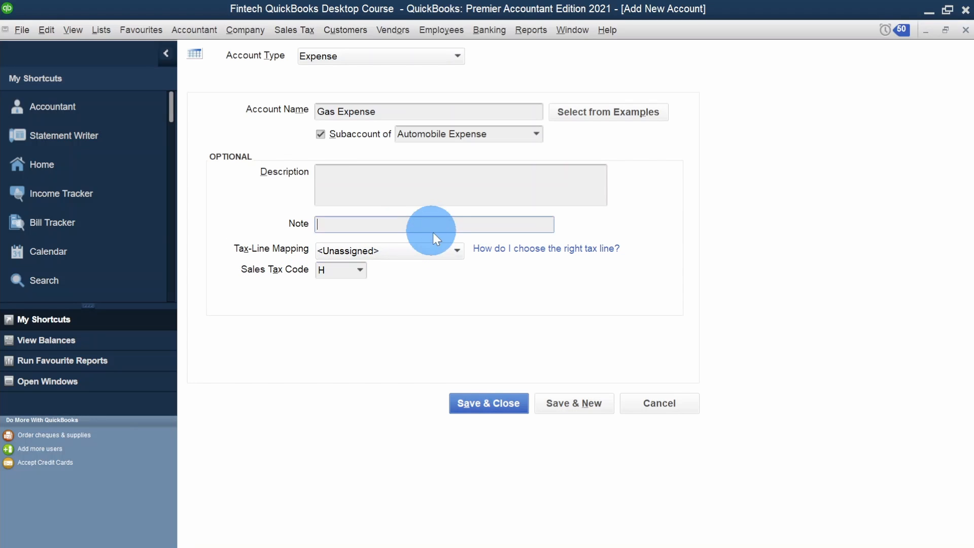
{"action": "left_click", "coordinate": [456, 252]}
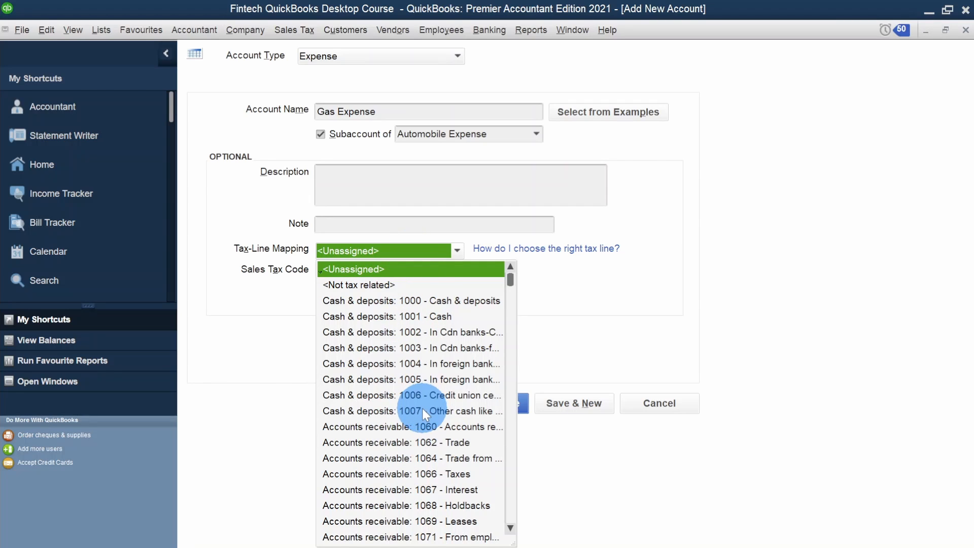
{"action": "left_click", "coordinate": [436, 250]}
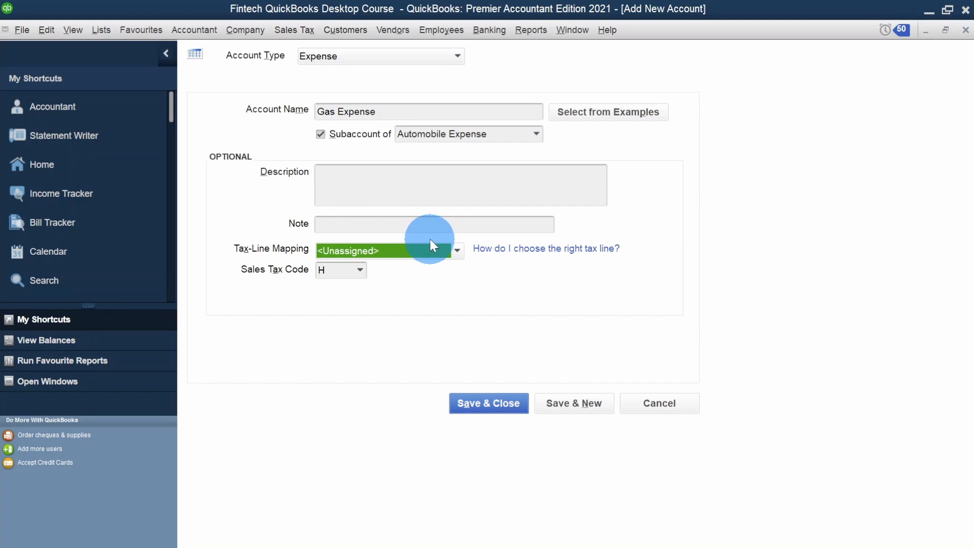
{"action": "left_click", "coordinate": [424, 223]}
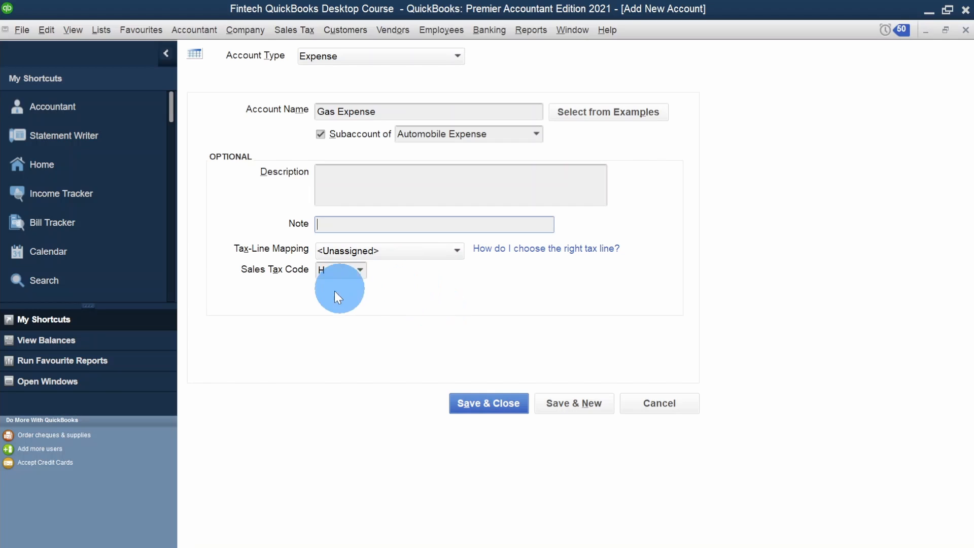
{"action": "left_click", "coordinate": [573, 406]}
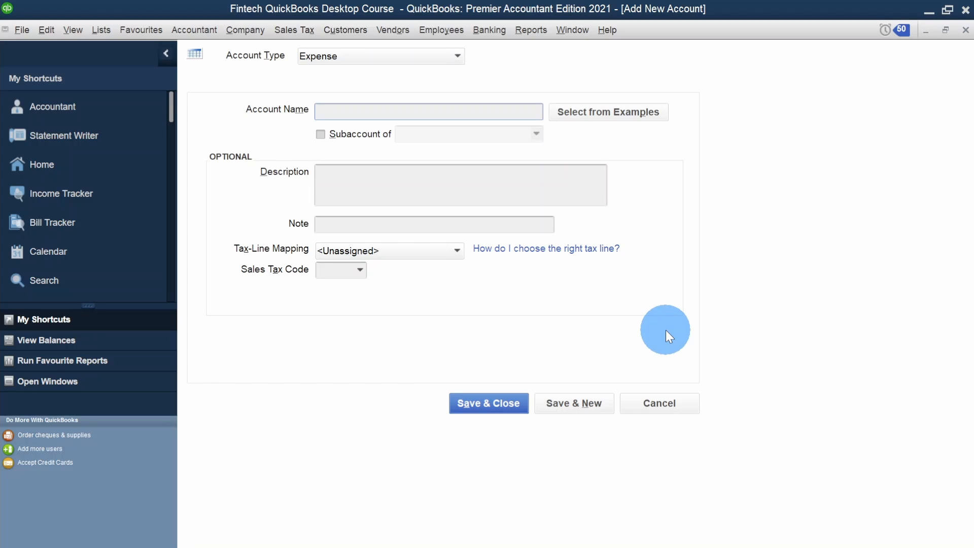
Step: Name the new expense account "Parking Expense" and make it a subaccount of Automobile Expense
{"action": "type", "text": "Parking Expense"}
{"action": "key", "text": "Tab"}
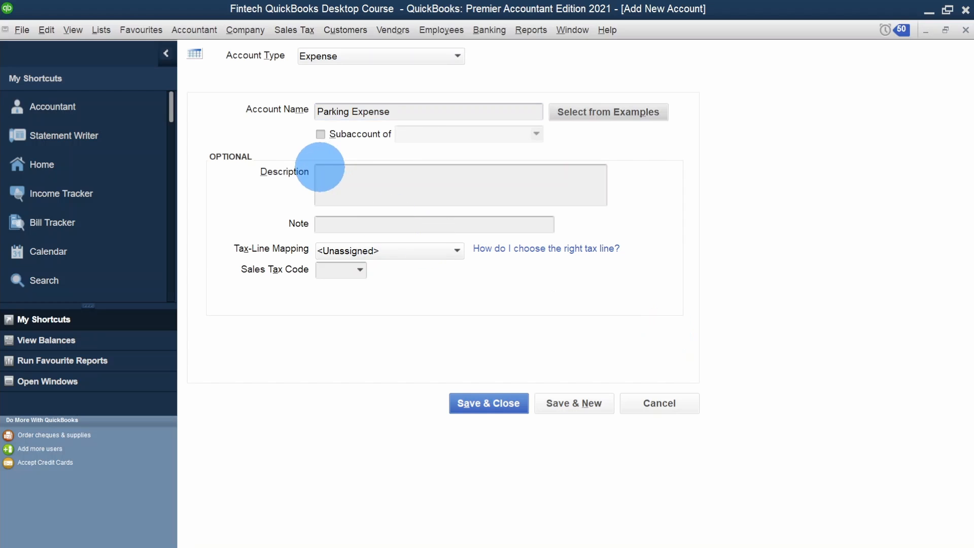
{"action": "key", "text": "shift+Tab"}
{"action": "left_click", "coordinate": [337, 135]}
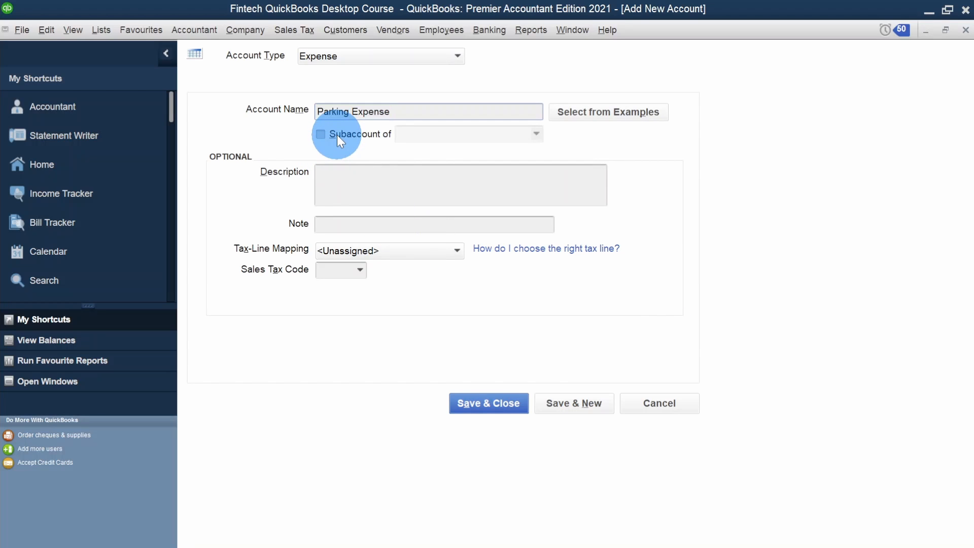
{"action": "left_click", "coordinate": [421, 134]}
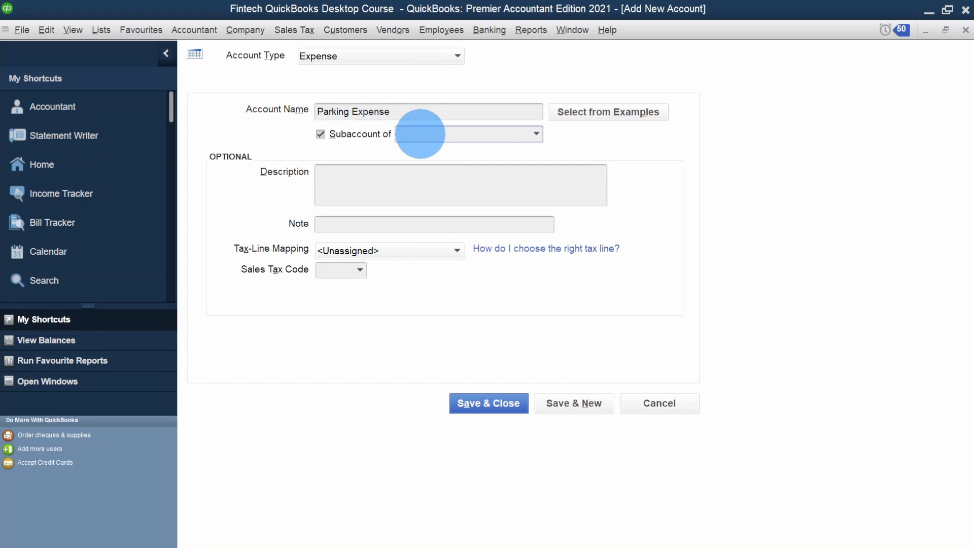
{"action": "type", "text": "Automobile Expense"}
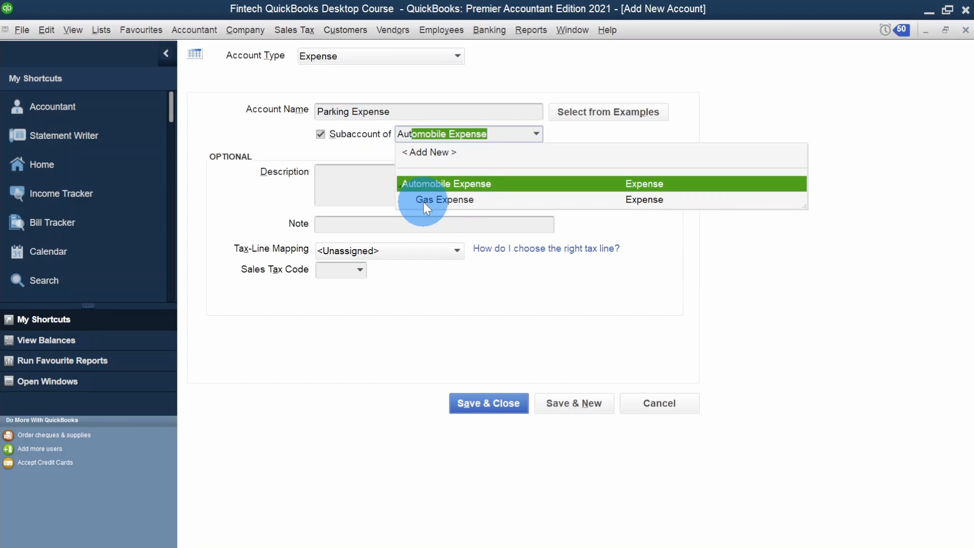
{"action": "left_click", "coordinate": [473, 184]}
Step: Assign sales tax code H, HST (ON) Only, to Parking Expense, then save it and start another new account
{"action": "left_click", "coordinate": [362, 268]}
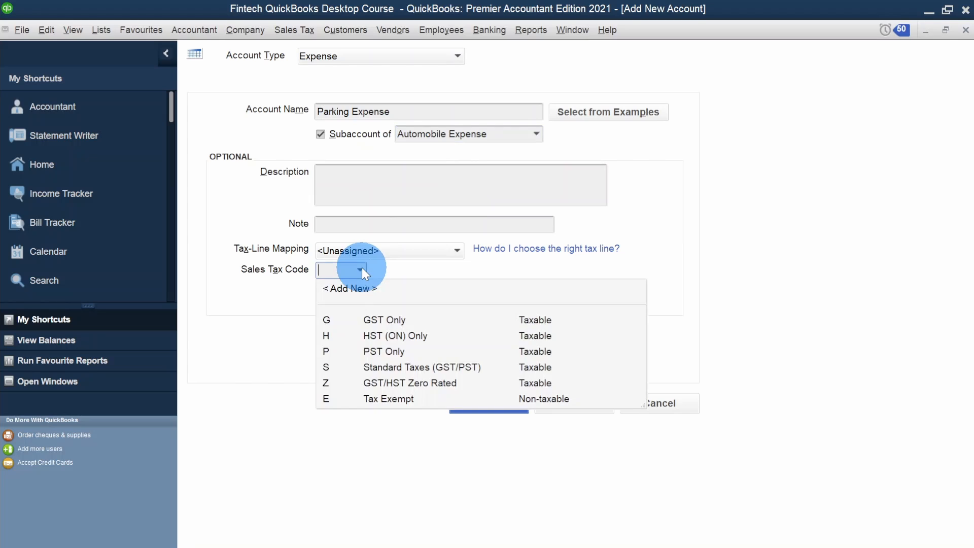
{"action": "left_click", "coordinate": [348, 335]}
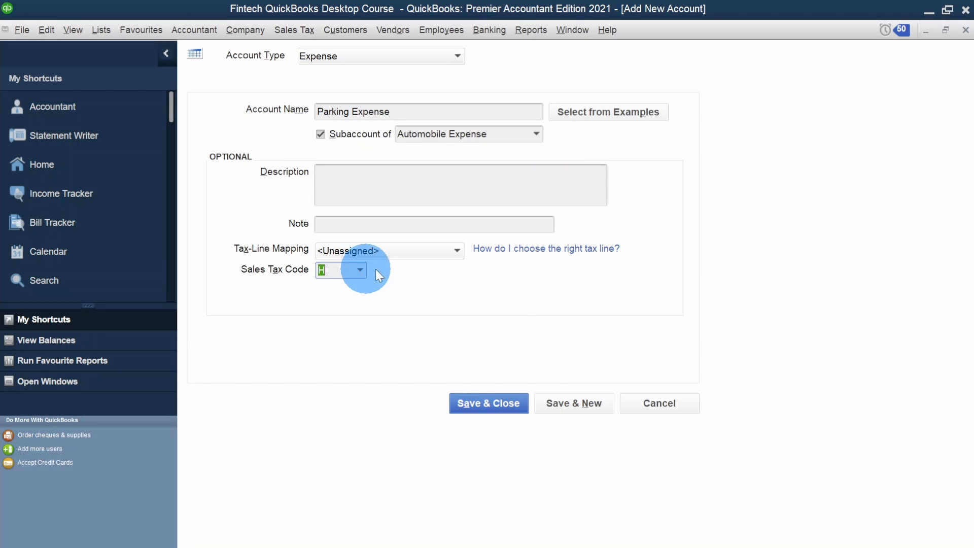
{"action": "left_click", "coordinate": [571, 403]}
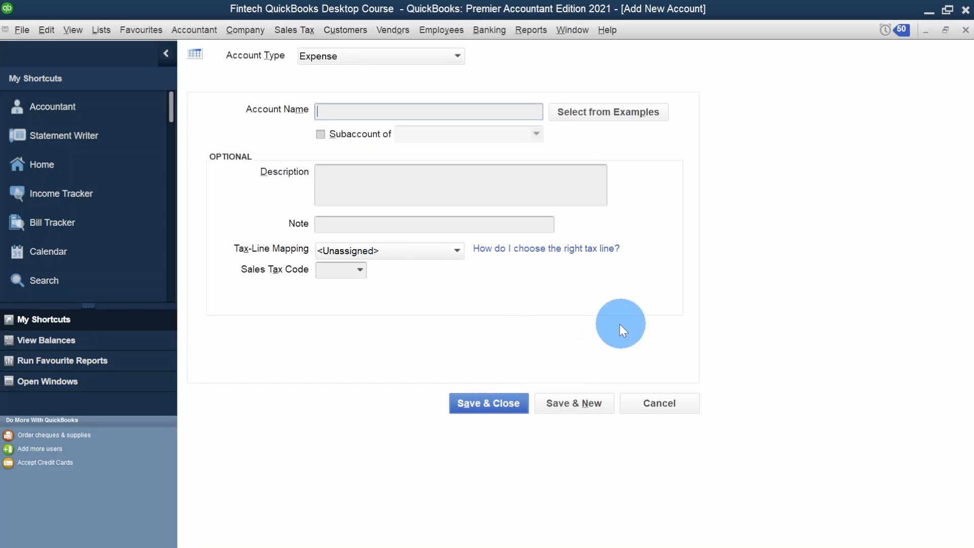
Step: Name the new expense account "Repairs Expense" and make it a subaccount of Automobile Expense
{"action": "type", "text": "Rep"}
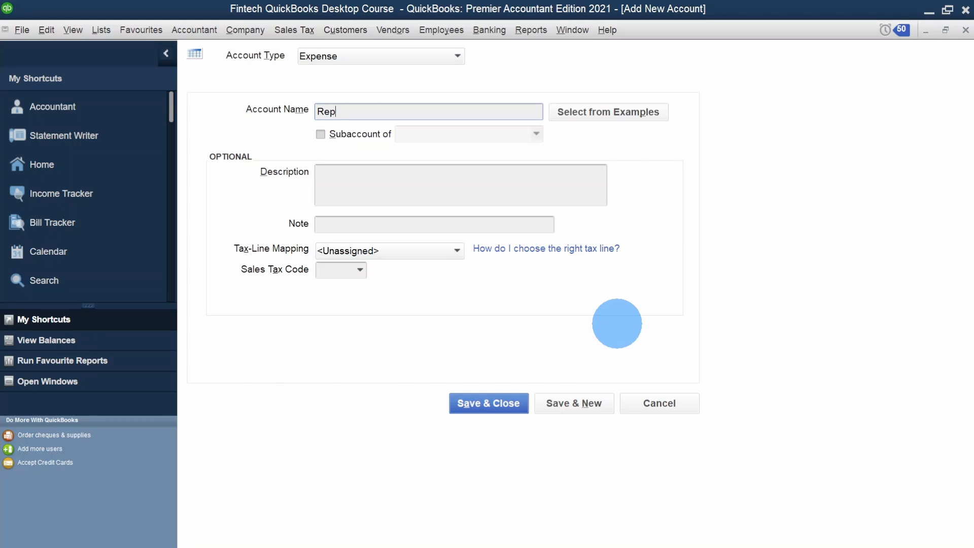
{"action": "type", "text": "airs Expense"}
{"action": "left_click", "coordinate": [353, 134]}
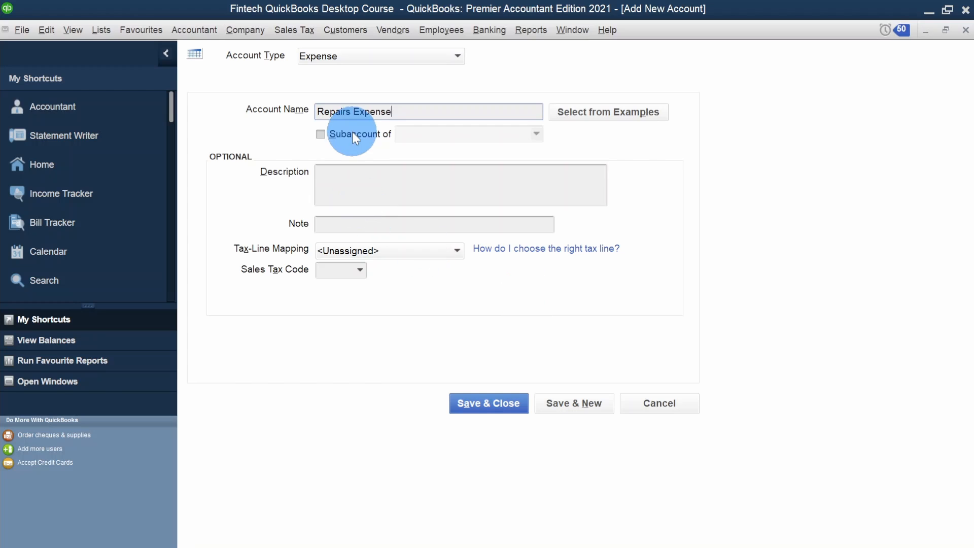
{"action": "left_click", "coordinate": [418, 138]}
{"action": "type", "text": "Automobile Expense"}
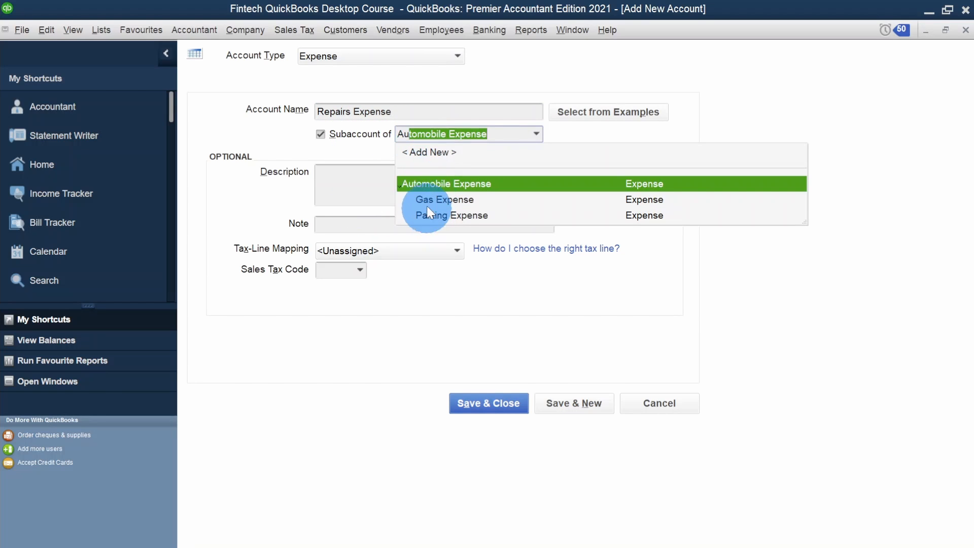
{"action": "left_click", "coordinate": [422, 184]}
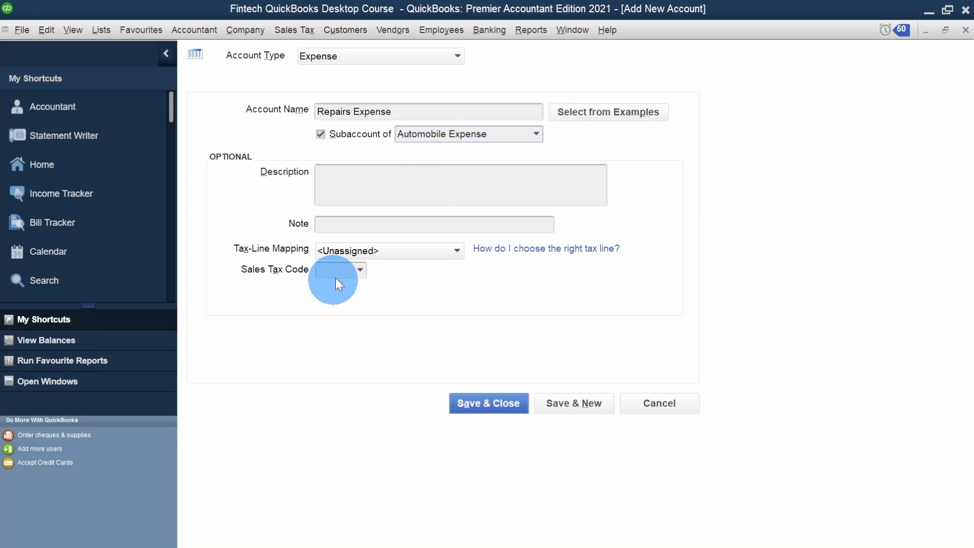
Step: Assign sales tax code H, HST (ON) Only, to Repairs Expense, then save the account and close the form
{"action": "left_click", "coordinate": [360, 273]}
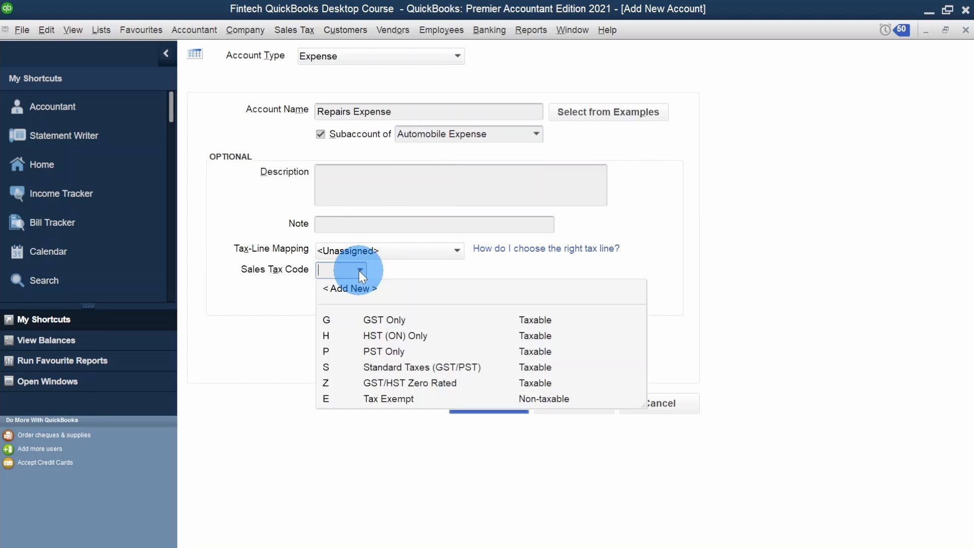
{"action": "left_click", "coordinate": [352, 340]}
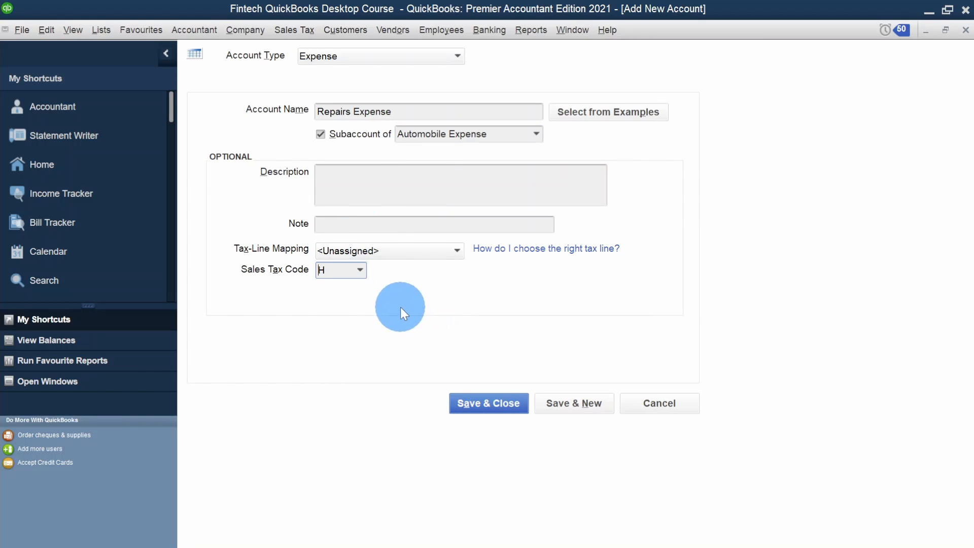
{"action": "left_click", "coordinate": [490, 398]}
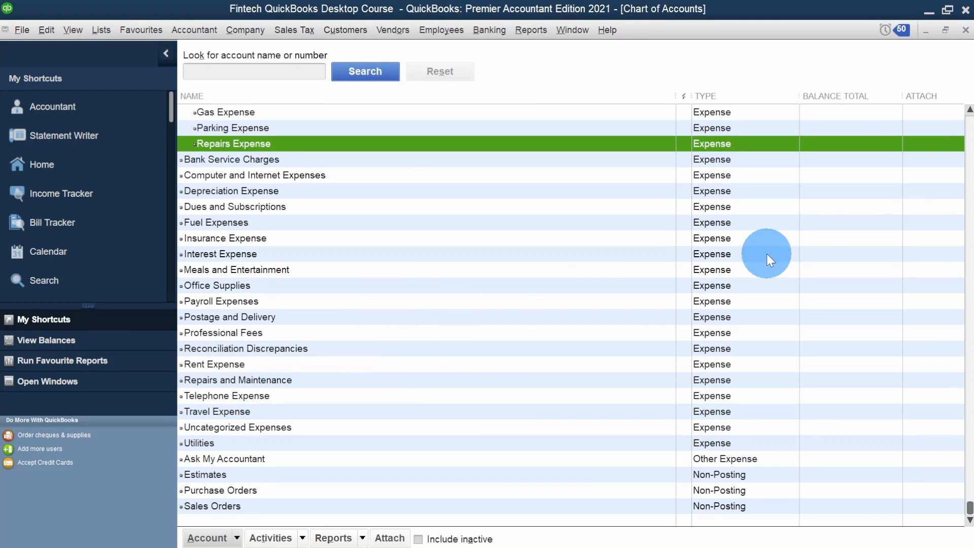
Step: Review the chart of accounts for the Automobile Expense subaccounts and the Trust Bank Chequing Account
{"action": "left_click", "coordinate": [970, 109]}
{"action": "left_click", "coordinate": [969, 109]}
{"action": "left_click", "coordinate": [970, 109]}
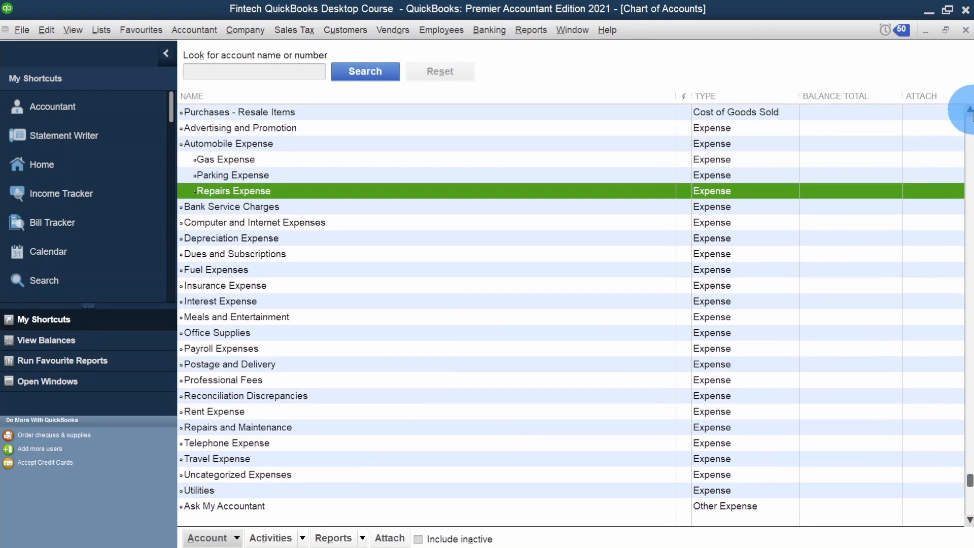
{"action": "left_click", "coordinate": [969, 109]}
{"action": "left_click", "coordinate": [970, 109]}
{"action": "left_click", "coordinate": [969, 109]}
{"action": "left_click", "coordinate": [497, 192]}
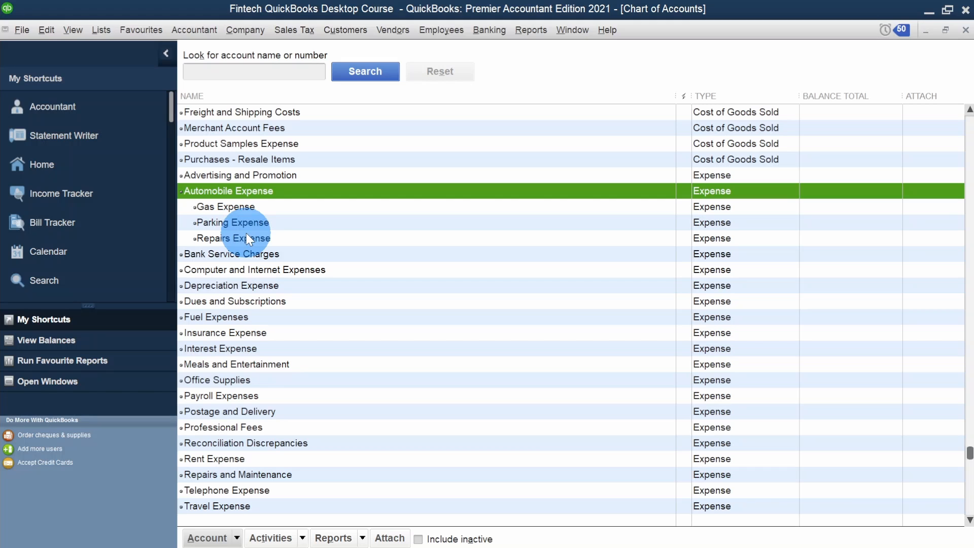
{"action": "scroll", "coordinate": [277, 215], "scroll_direction": "up", "scroll_amount": 10}
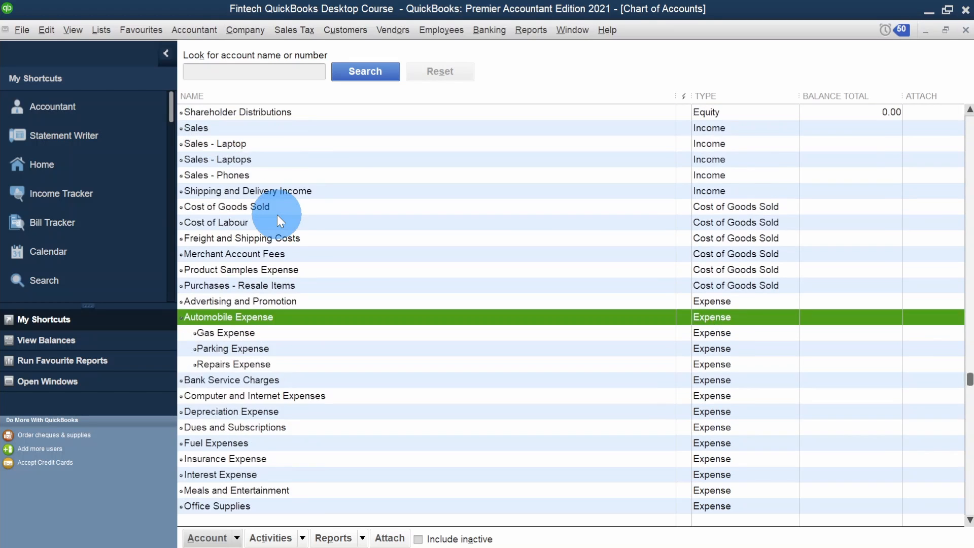
{"action": "scroll", "coordinate": [277, 215], "scroll_direction": "up", "scroll_amount": 2}
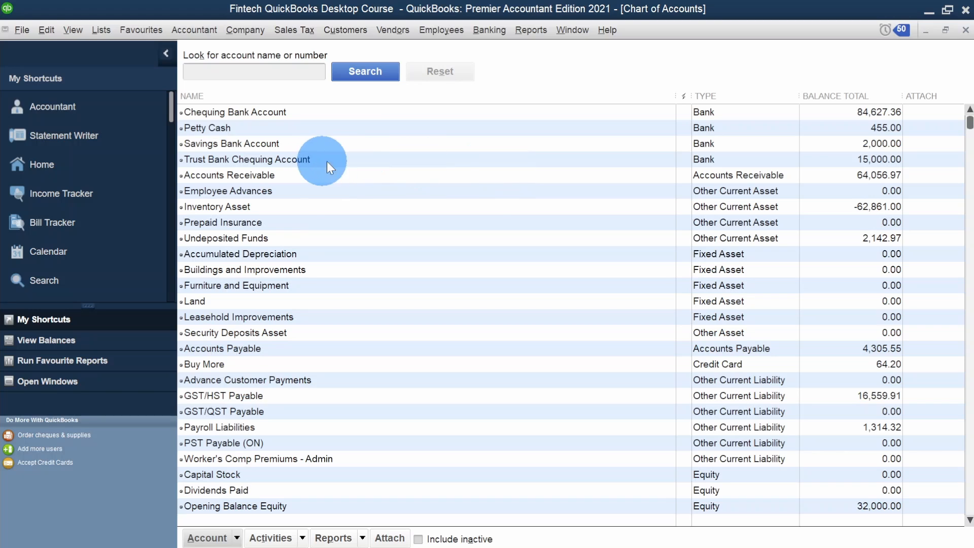
{"action": "left_click", "coordinate": [435, 160]}
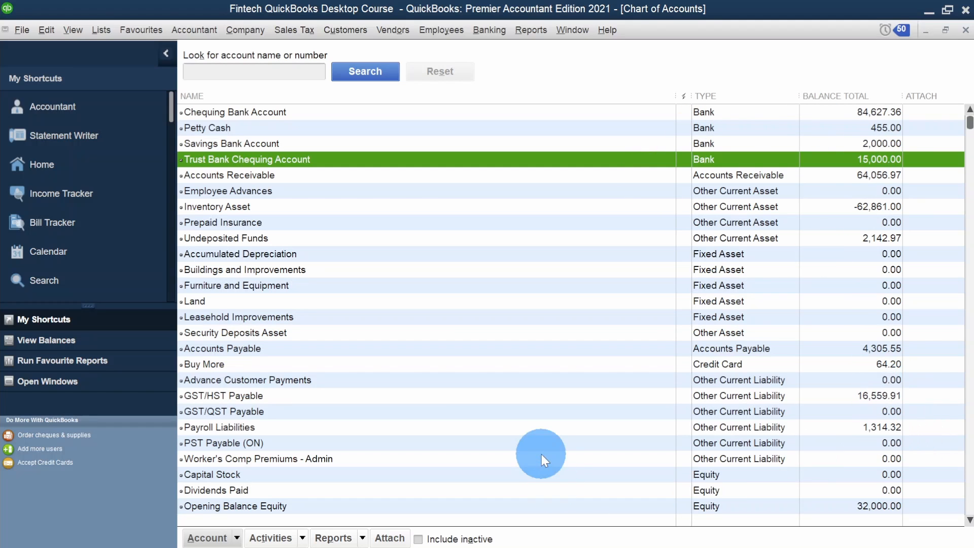
{"action": "left_click", "coordinate": [970, 485]}
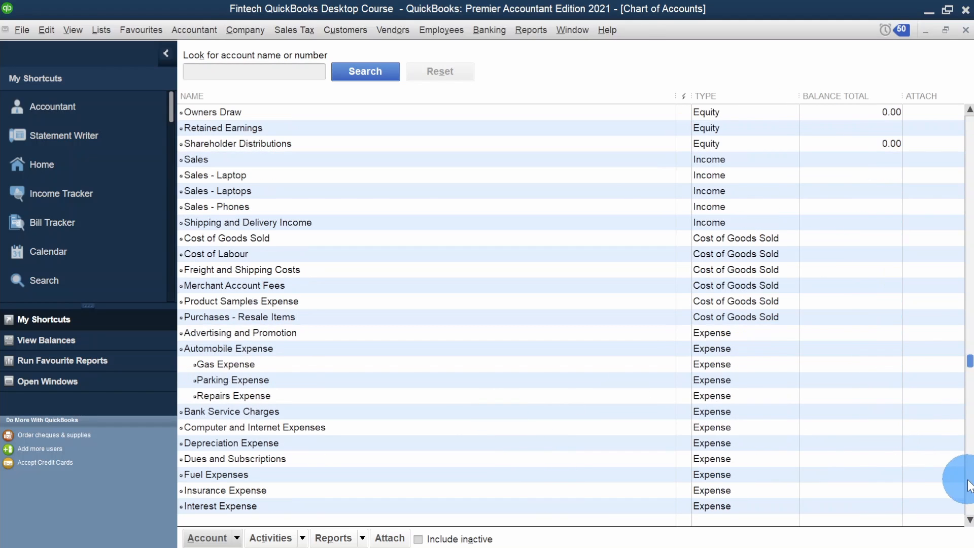
Step: Switch the chart of accounts to Flat View to compare how the Automobile Expense subaccounts are listed, and return to Hierarchical View
{"action": "left_click", "coordinate": [223, 349]}
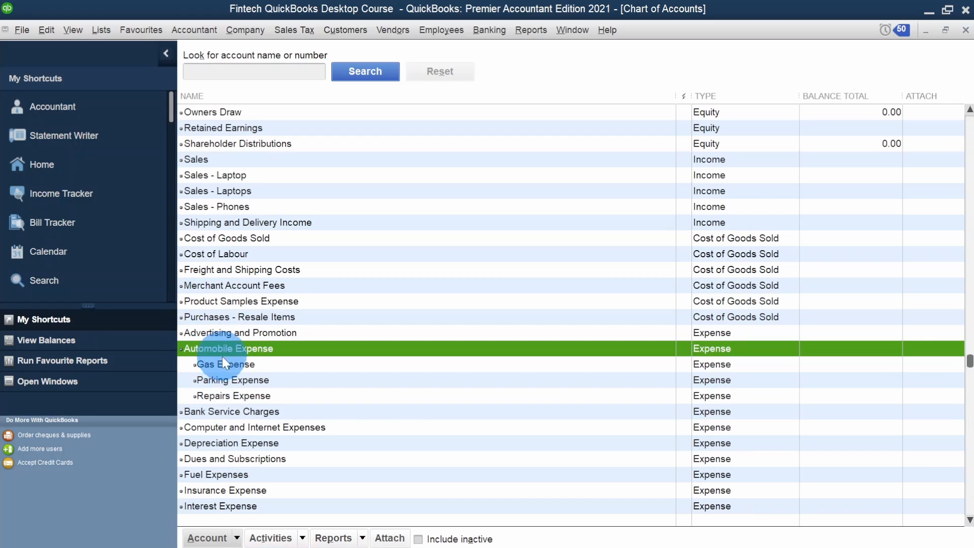
{"action": "left_click", "coordinate": [237, 539]}
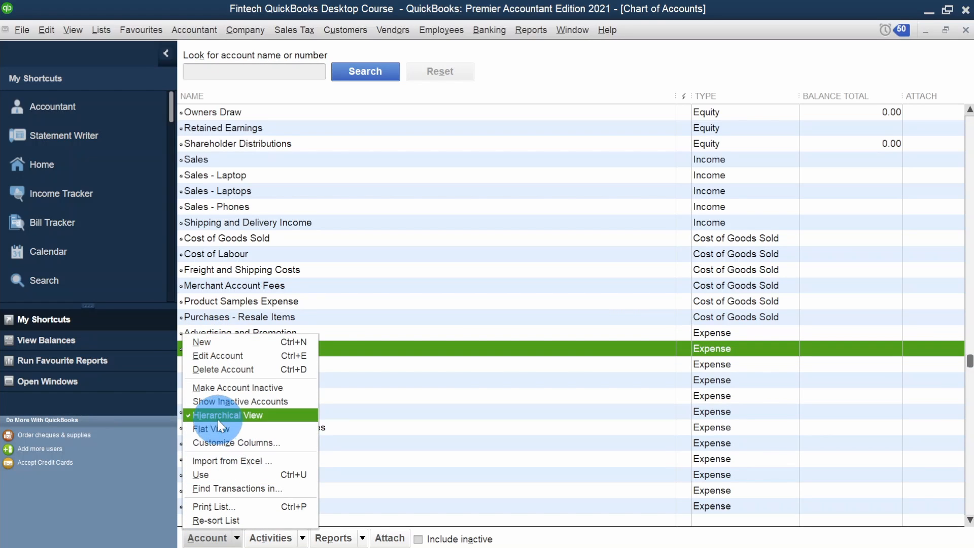
{"action": "left_click", "coordinate": [254, 430]}
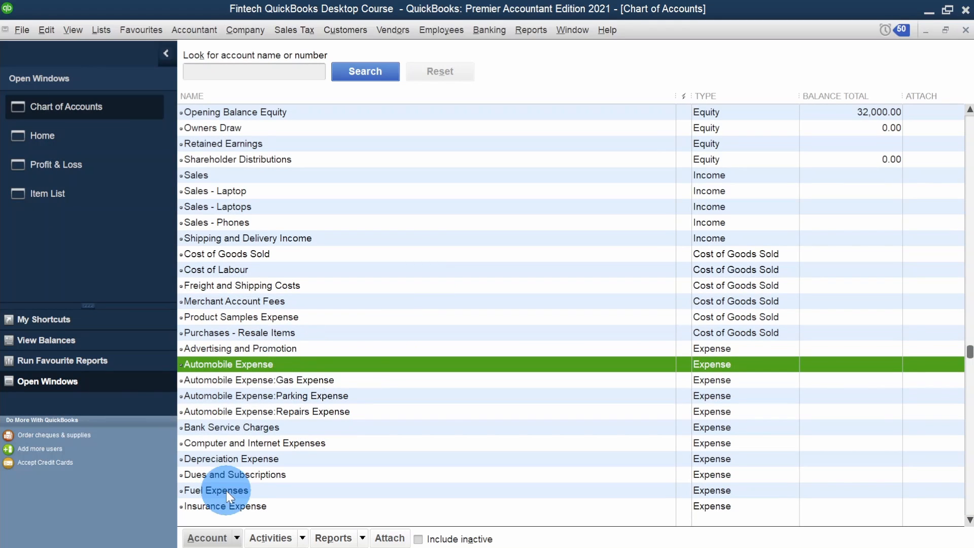
{"action": "left_click", "coordinate": [208, 537]}
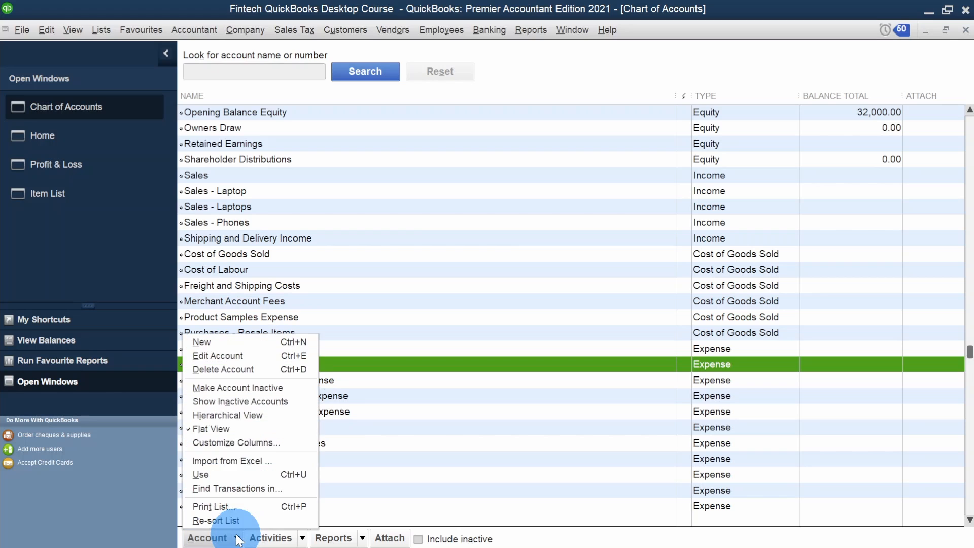
{"action": "left_click", "coordinate": [243, 415]}
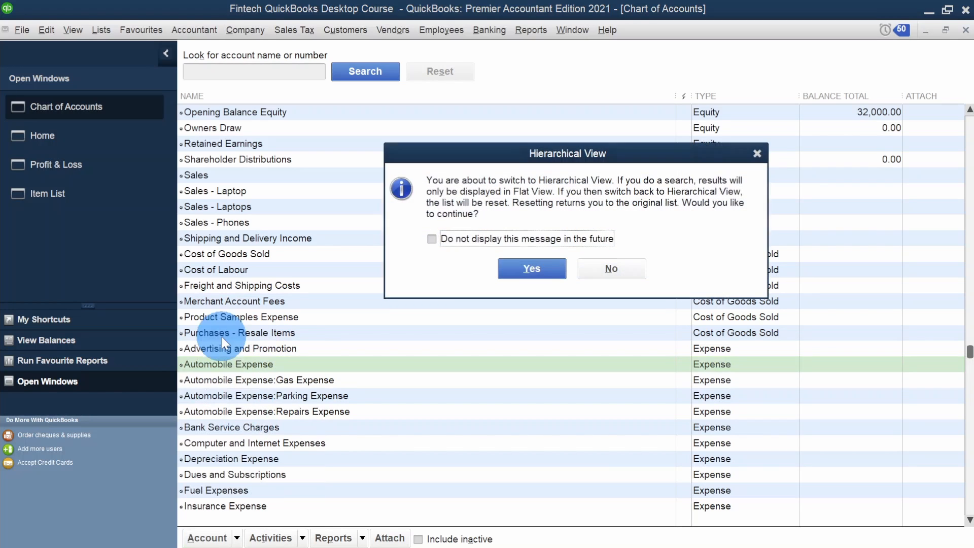
{"action": "left_click", "coordinate": [543, 265]}
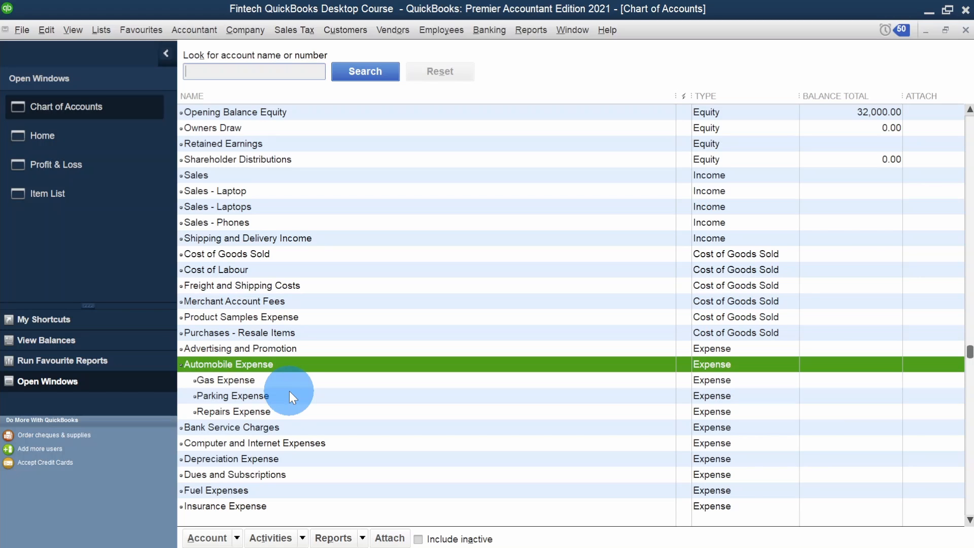
{"action": "type", "text": "ZX"}
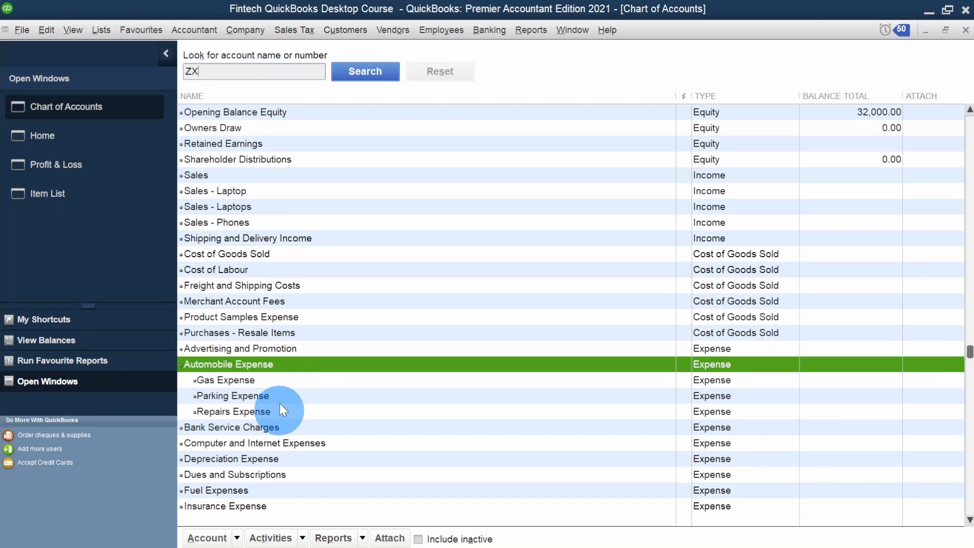
Step: Start a new cheque from the Home page, drawn on the Trust Bank Chequing Account
{"action": "left_click", "coordinate": [83, 143]}
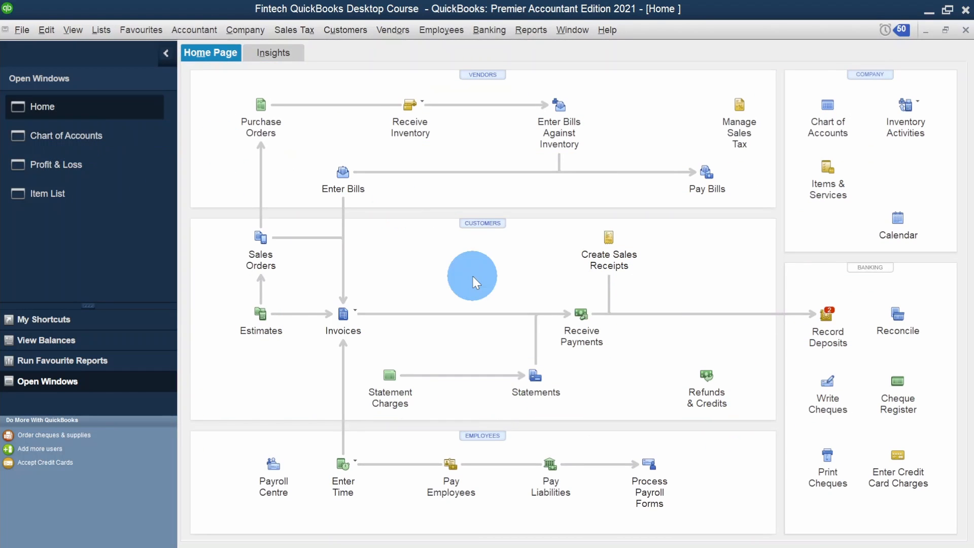
{"action": "left_click", "coordinate": [827, 407]}
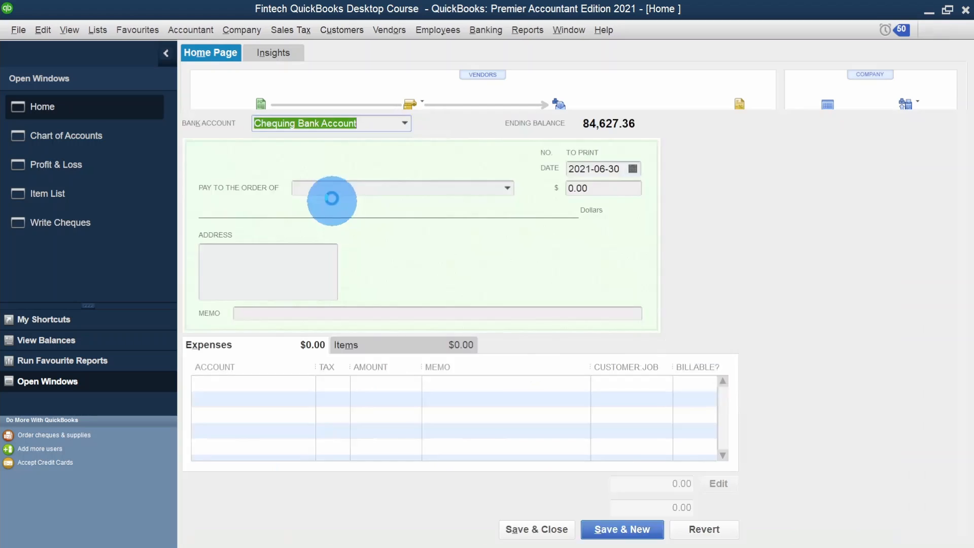
{"action": "type", "text": "Trust Bank"}
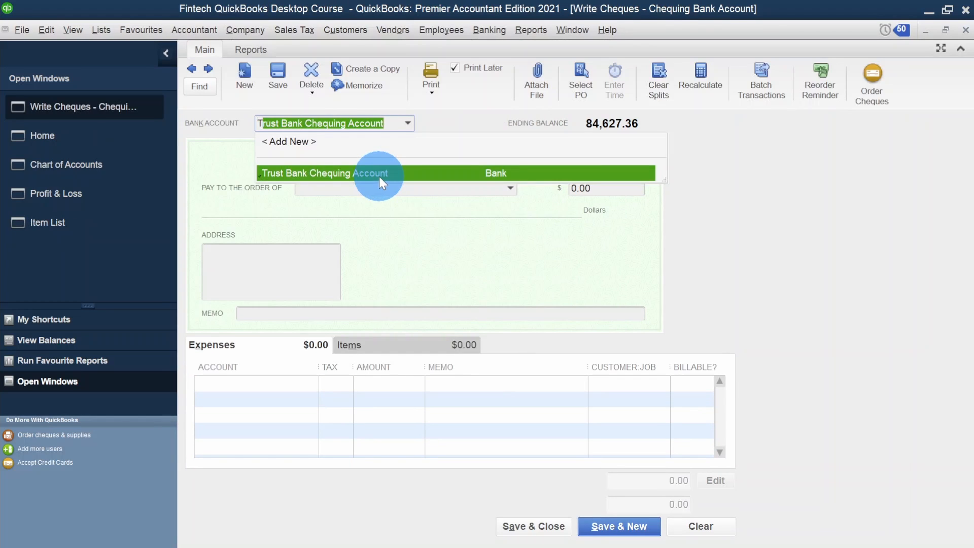
{"action": "left_click", "coordinate": [379, 177]}
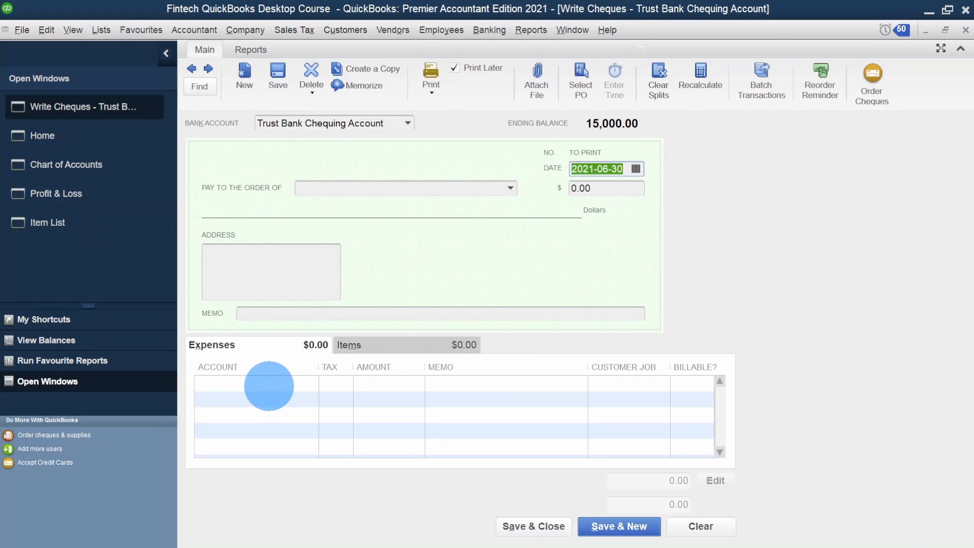
Step: Set the cheque amount to 100 and assign its expense line to the Gas Expense subaccount
{"action": "key", "text": "Tab"}
{"action": "key", "text": "Tab"}
{"action": "type", "text": "100"}
{"action": "key", "text": "Tab"}
{"action": "key", "text": "Tab"}
{"action": "key", "text": "Tab"}
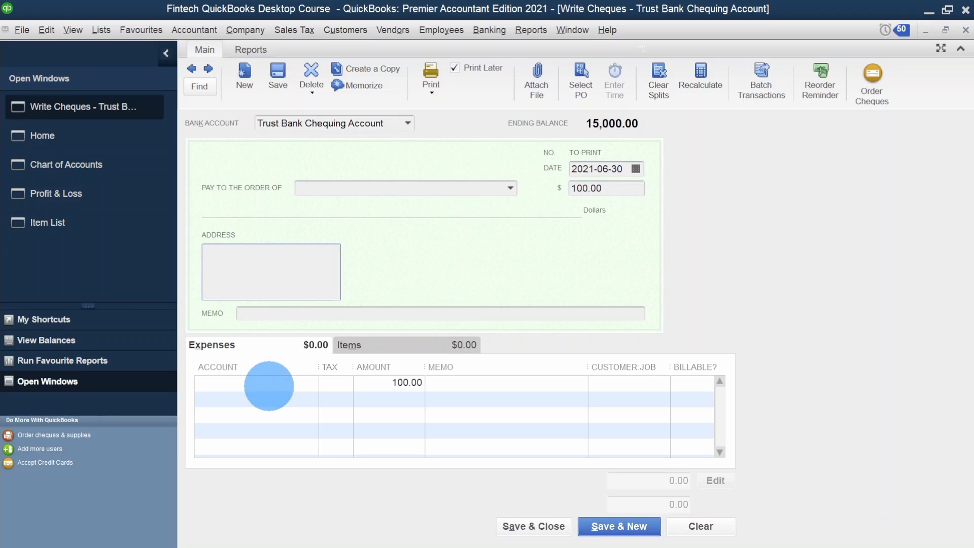
{"action": "type", "text": "gas"}
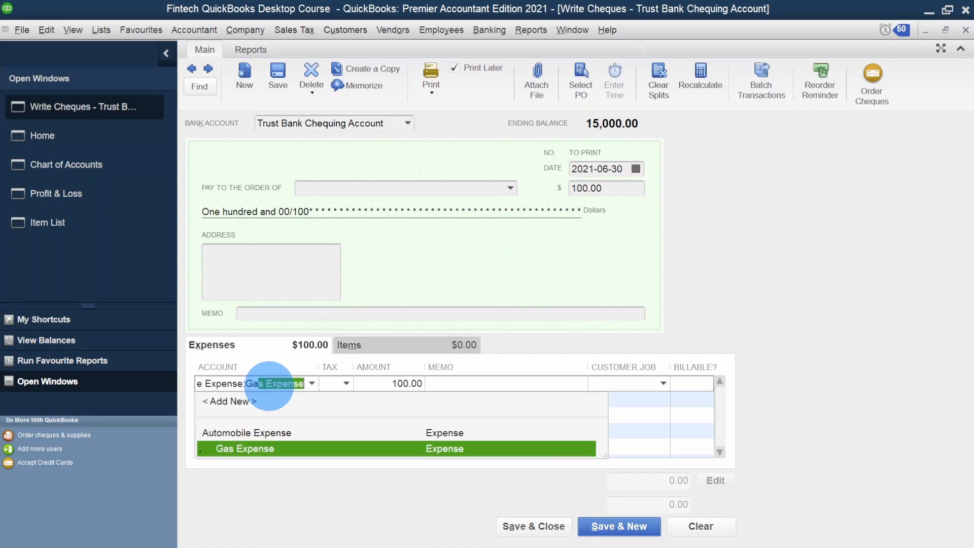
{"action": "key", "text": "Tab"}
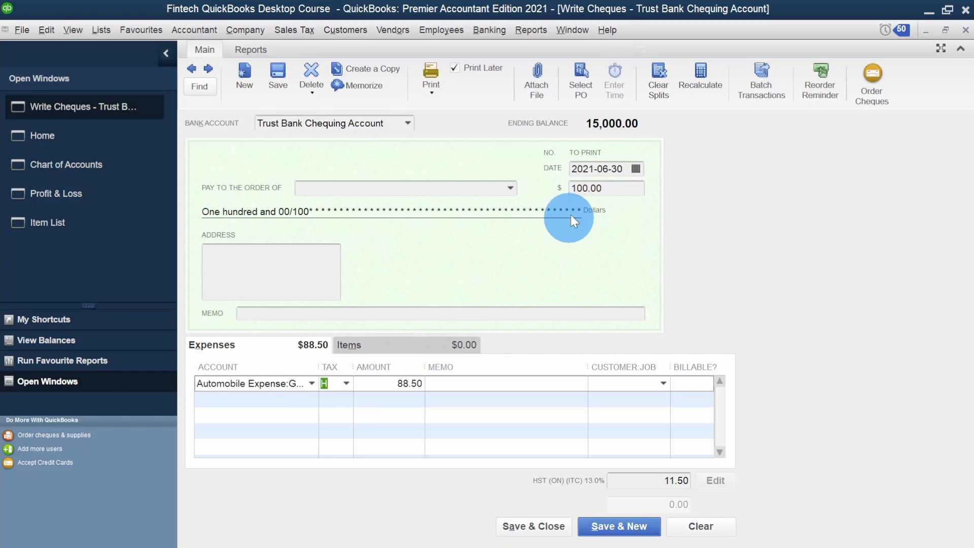
Step: Date the gas cheque 2021-08-02, then save it and start another new cheque
{"action": "left_click", "coordinate": [637, 168]}
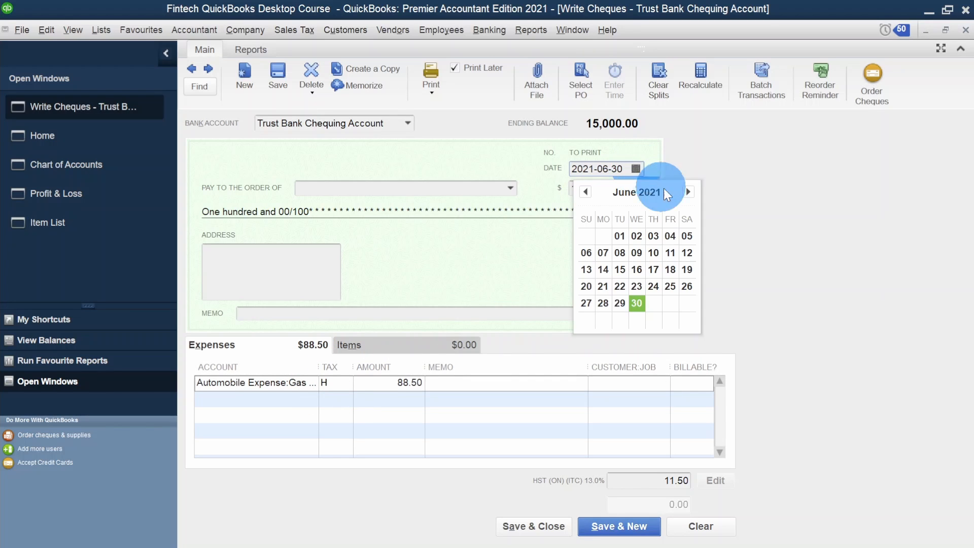
{"action": "left_click", "coordinate": [688, 192]}
{"action": "left_click", "coordinate": [688, 192]}
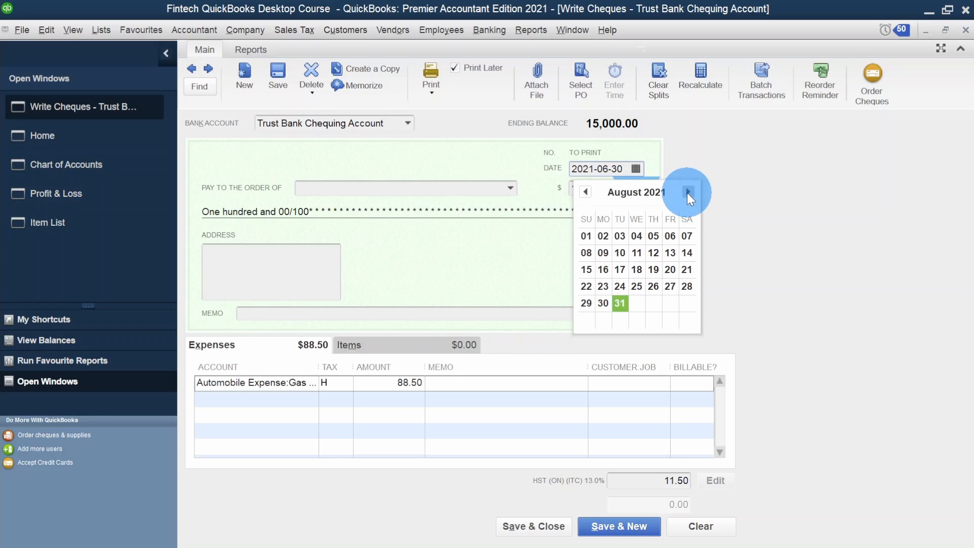
{"action": "left_click", "coordinate": [610, 237]}
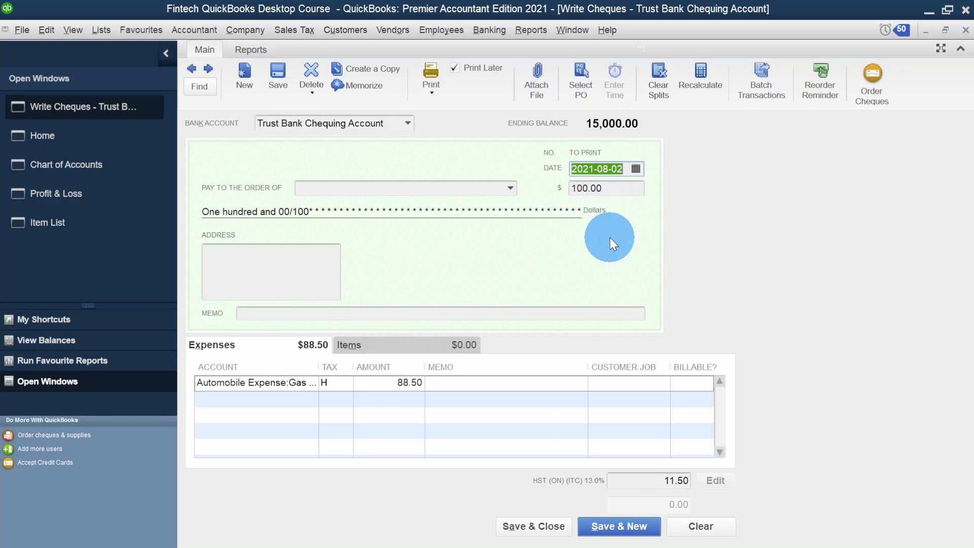
{"action": "key", "text": "alt+s"}
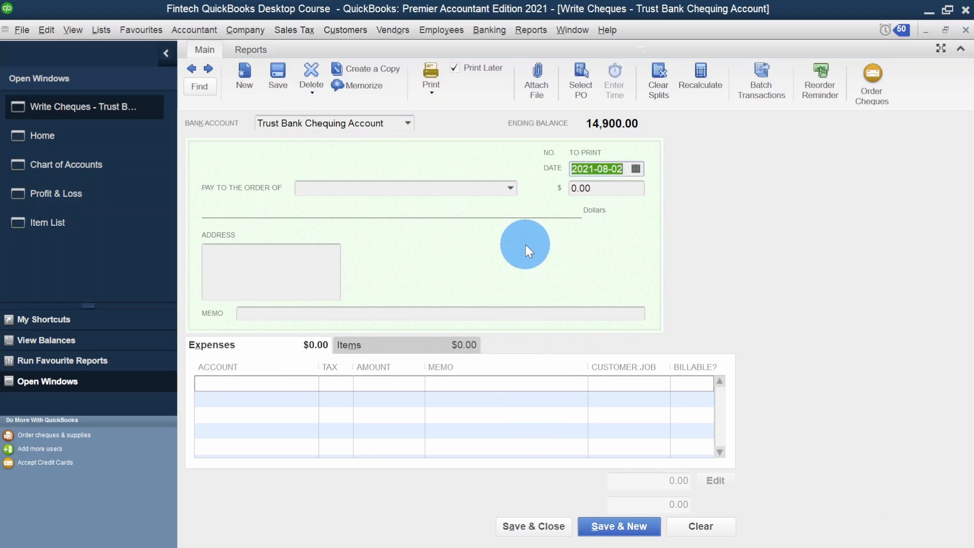
Step: Assign the new cheque's first expense line to Repairs Expense under Automobile Expense
{"action": "left_click", "coordinate": [271, 385]}
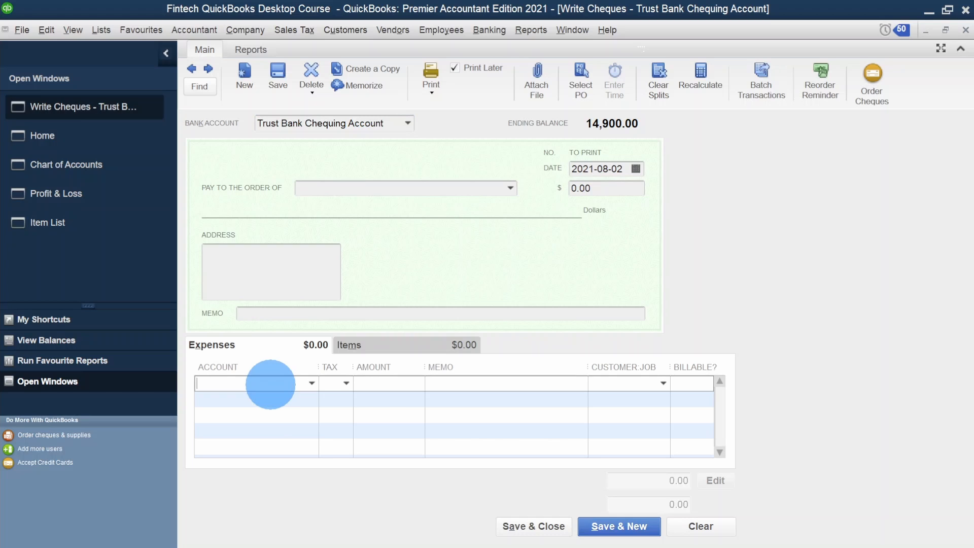
{"action": "type", "text": "rec"}
{"action": "key", "text": "BackSpace"}
{"action": "key", "text": "BackSpace"}
{"action": "type", "text": "p"}
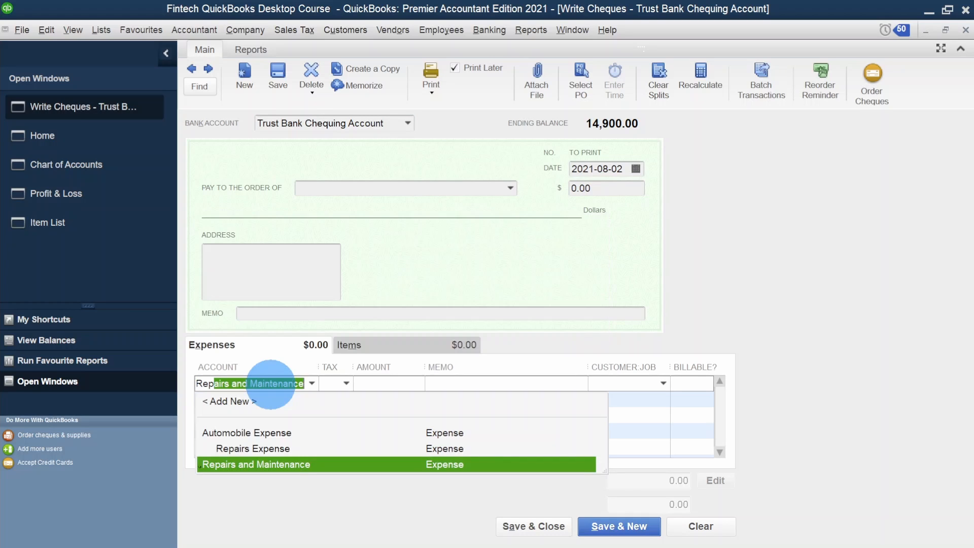
{"action": "key", "text": "Up"}
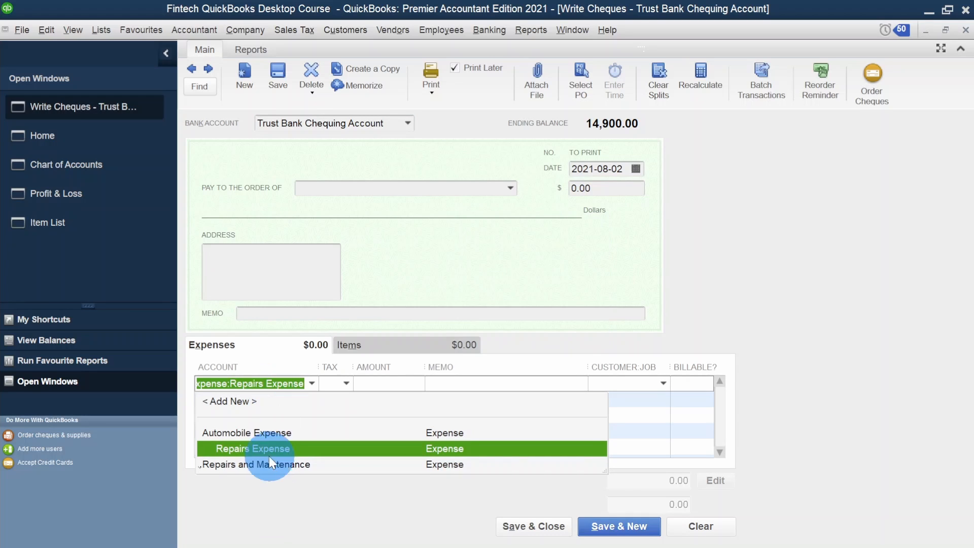
{"action": "left_click", "coordinate": [236, 450]}
Step: Set the repairs line amount to 50, then save the cheque and start another one
{"action": "key", "text": "Tab"}
{"action": "key", "text": "Tab"}
{"action": "type", "text": "50"}
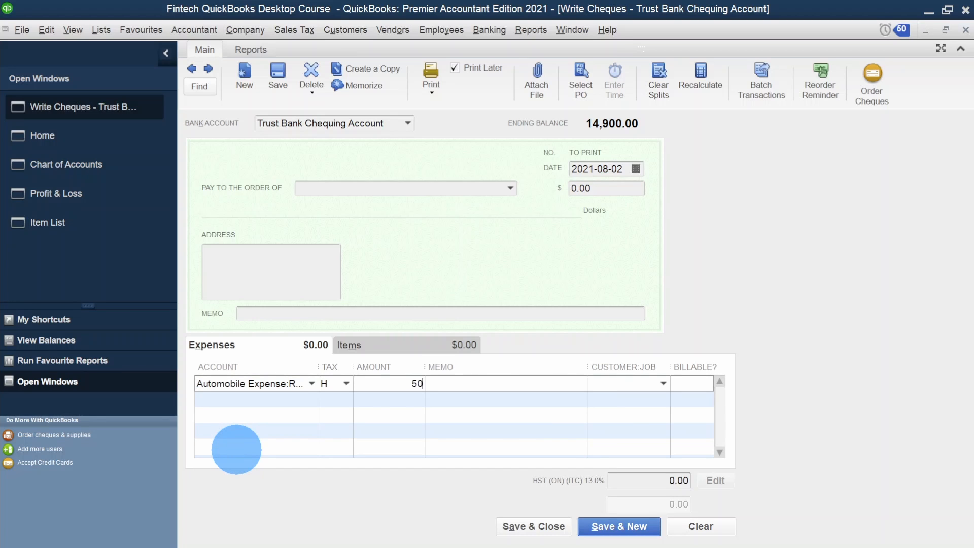
{"action": "key", "text": "Tab"}
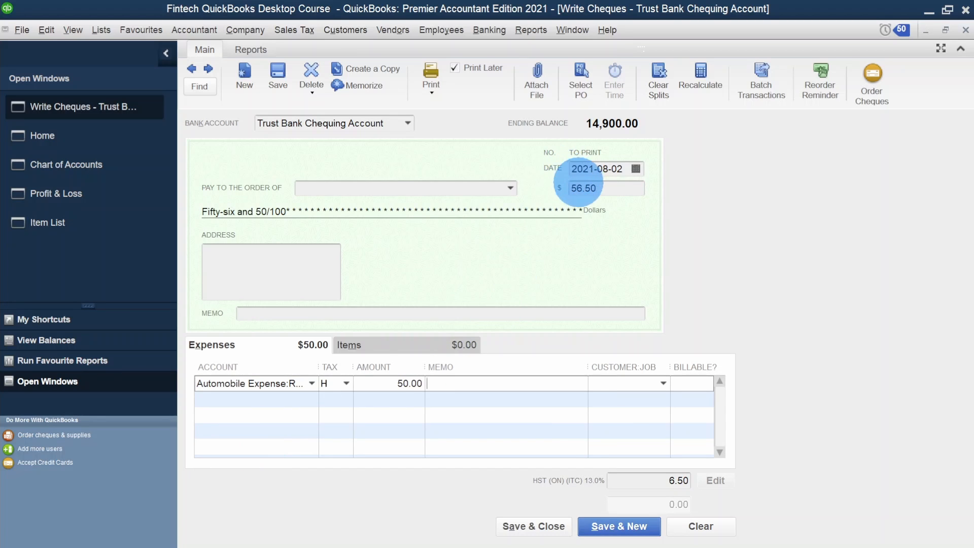
{"action": "key", "text": "alt+s"}
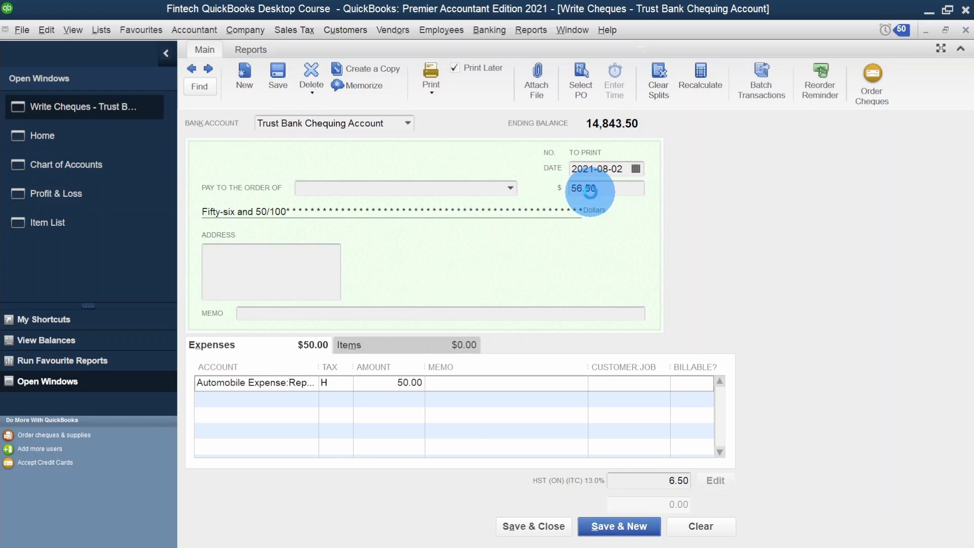
Step: Enter a Parking Expense line of 25 on the new cheque, then save the cheque and close the form
{"action": "left_click", "coordinate": [285, 384]}
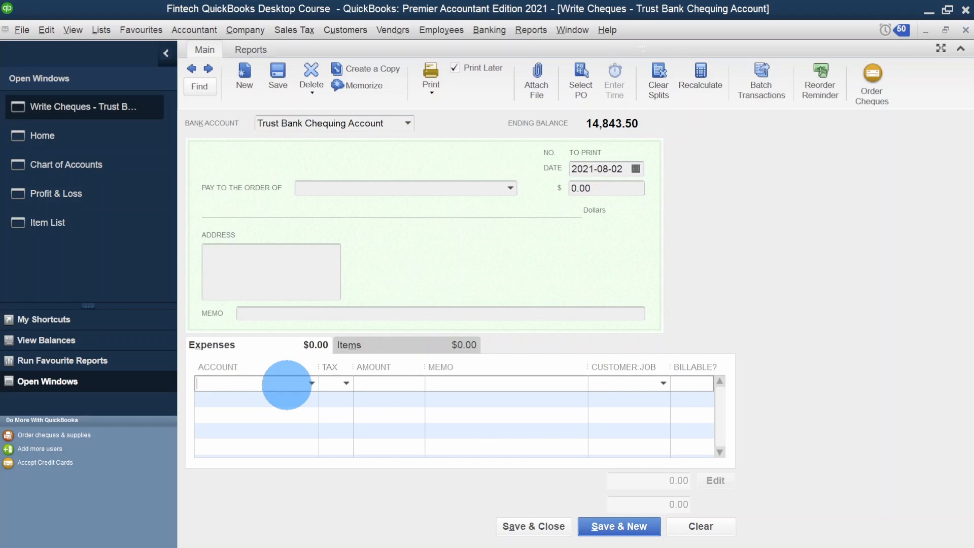
{"action": "type", "text": "Parking Expense"}
{"action": "key", "text": "Tab"}
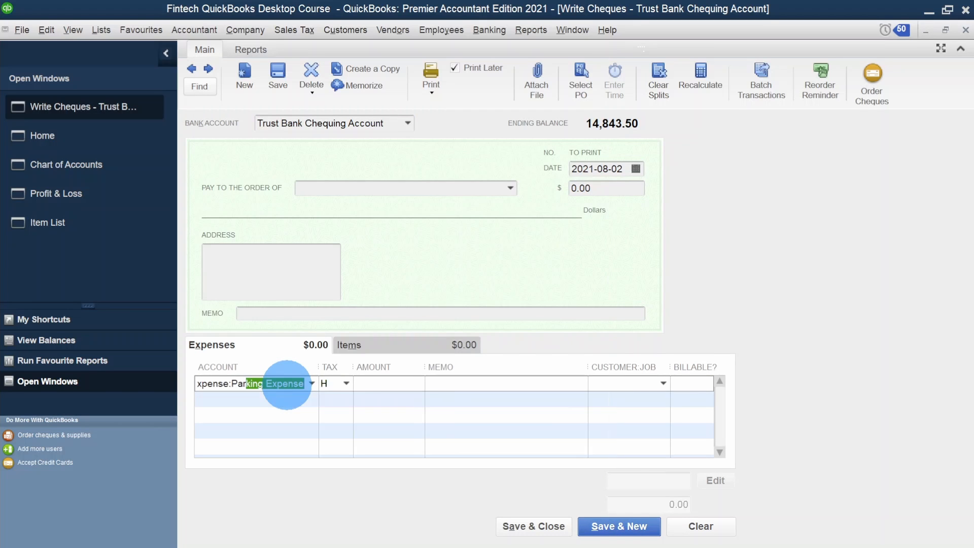
{"action": "key", "text": "Tab"}
{"action": "type", "text": "25"}
{"action": "key", "text": "Tab"}
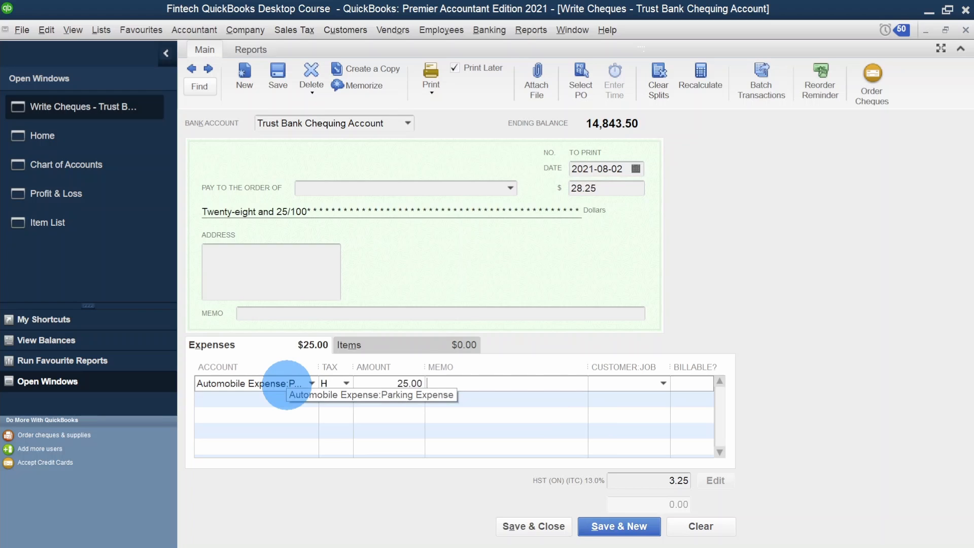
{"action": "key", "text": "alt+a"}
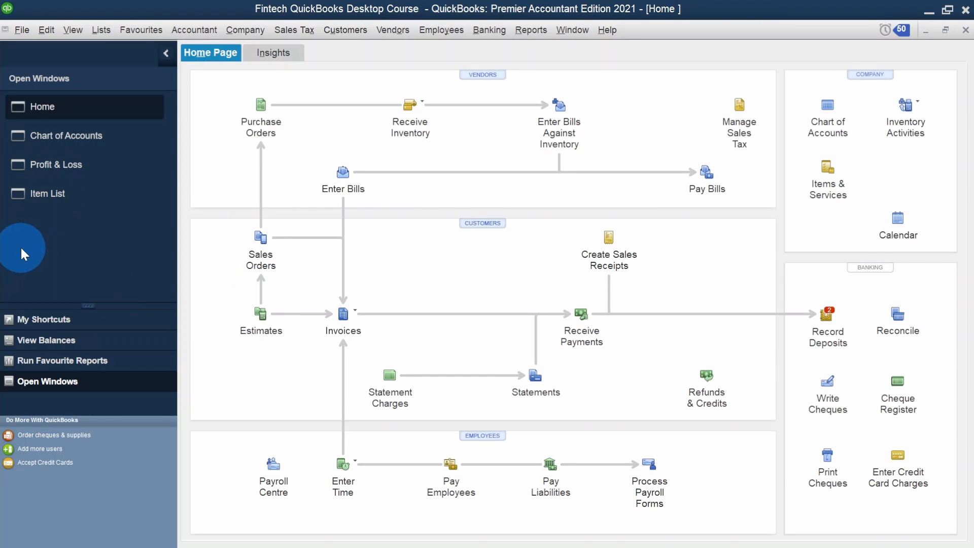
Step: Open the August 2021 Profit & Loss report and examine the Automobile Expense subaccount amounts
{"action": "left_click", "coordinate": [57, 165]}
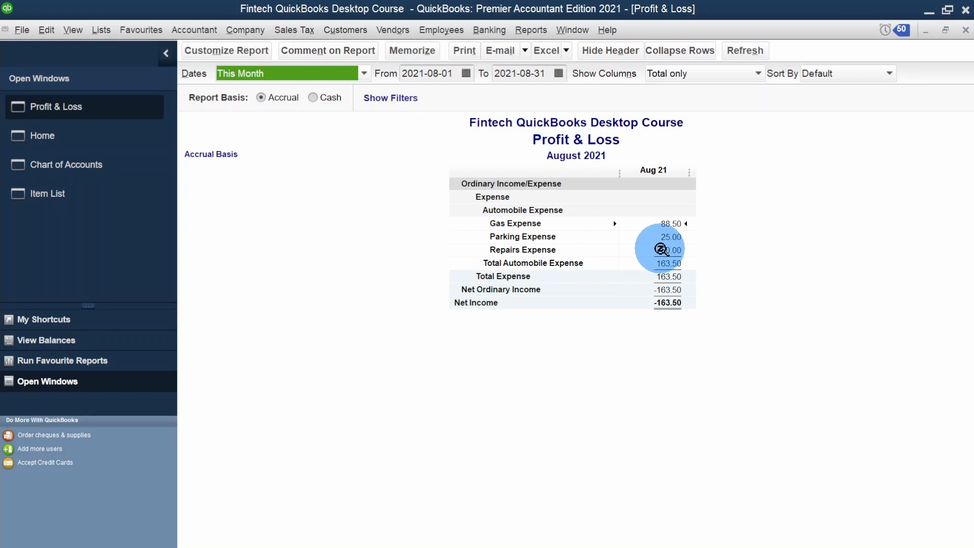
{"action": "left_click", "coordinate": [666, 240]}
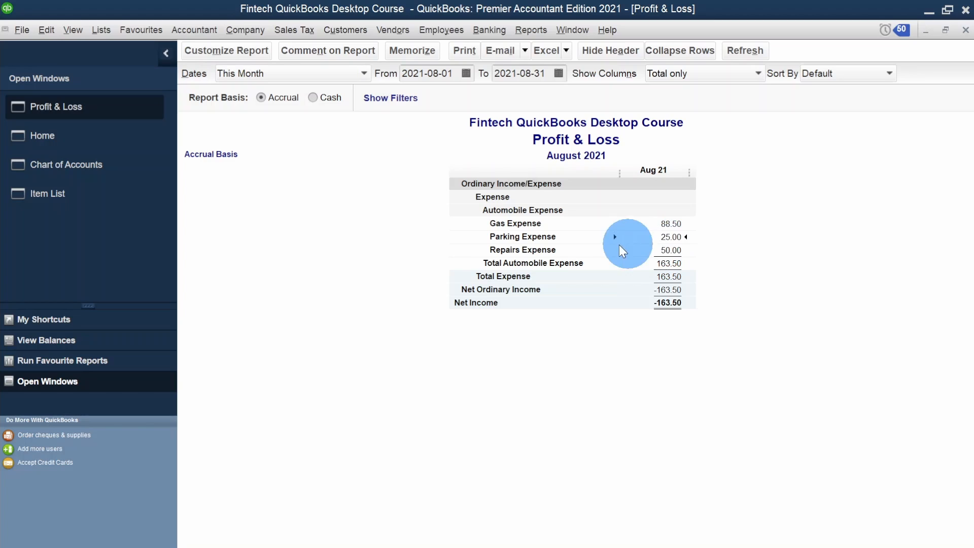